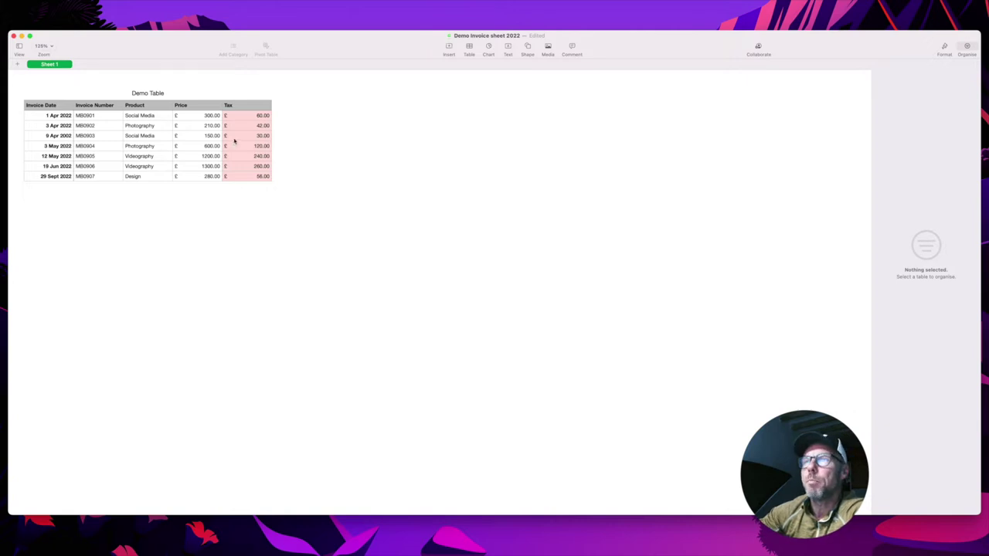
left_click(42, 45)
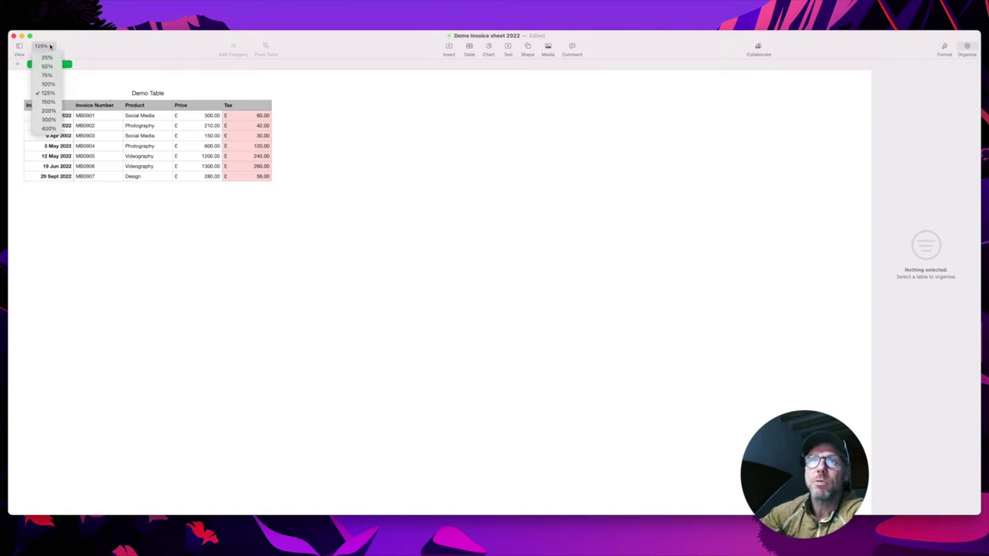
left_click(48, 110)
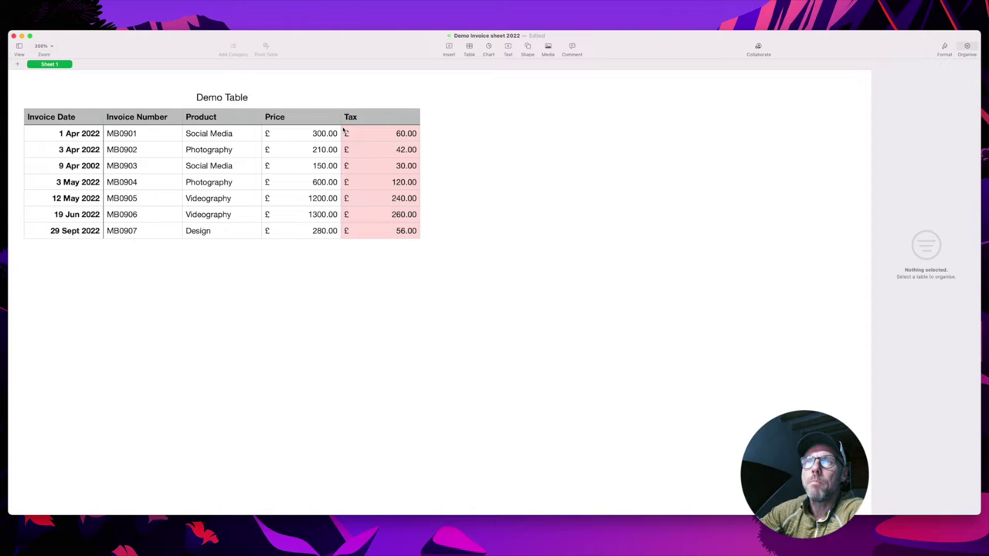
left_click(238, 97)
left_click(237, 98)
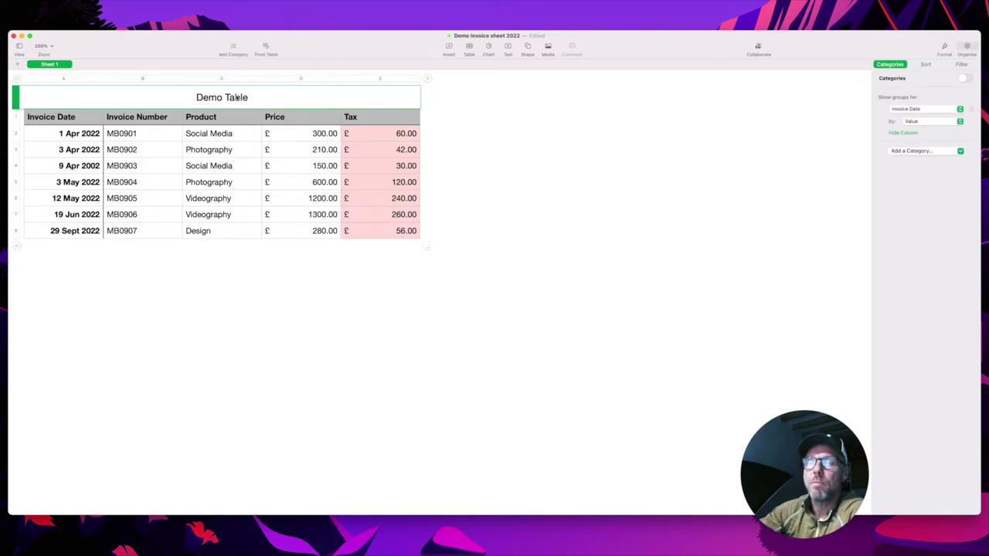
left_click(463, 183)
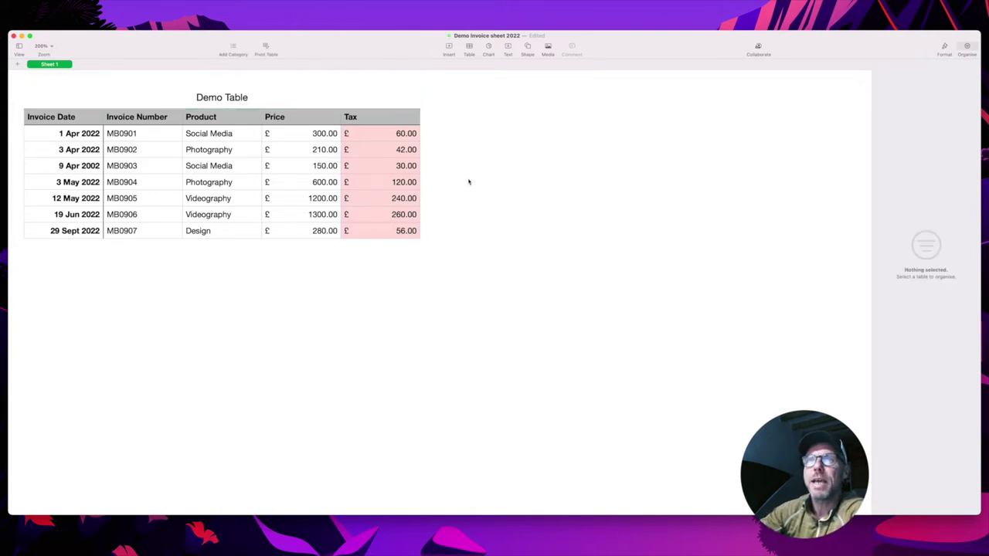
left_click(74, 136)
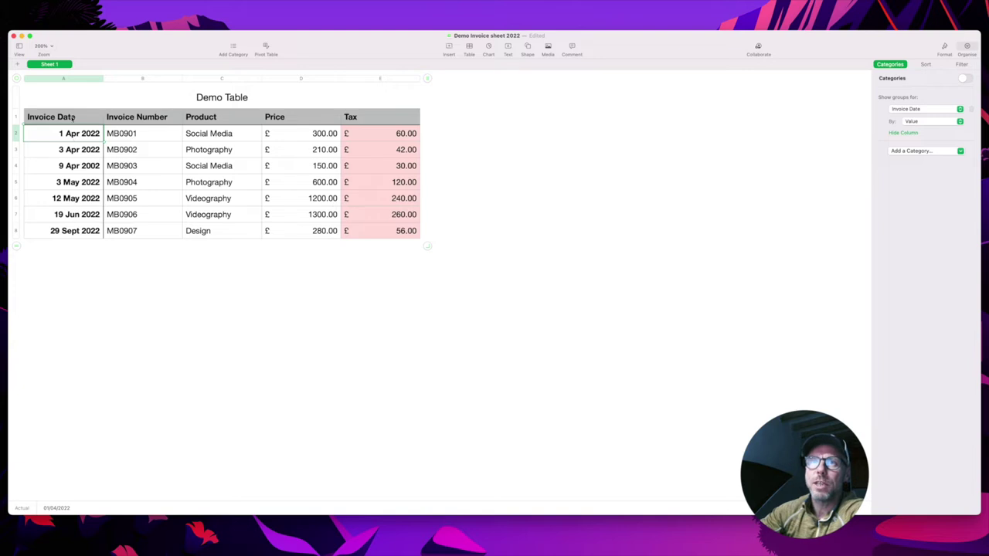
left_click(73, 117)
left_click(149, 117)
left_click(244, 120)
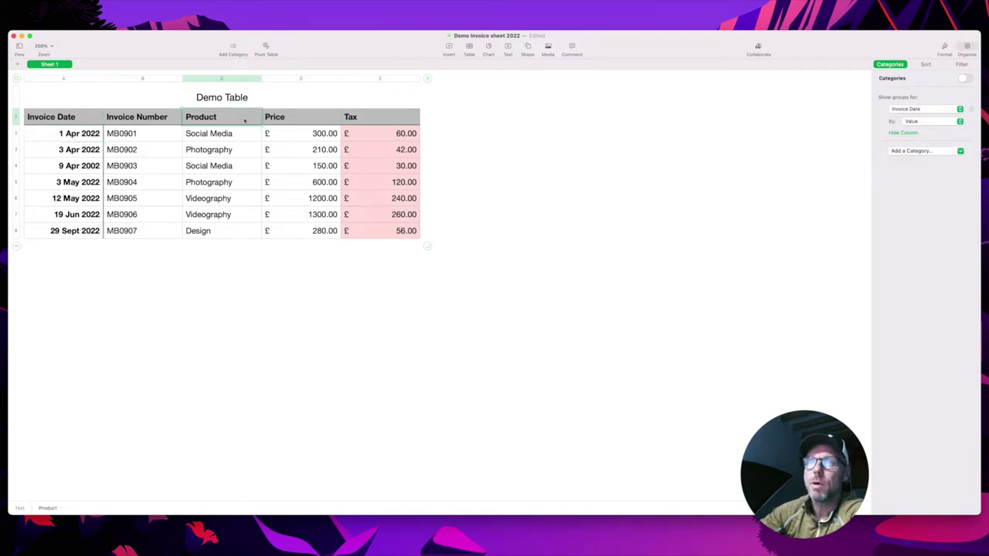
left_click(289, 117)
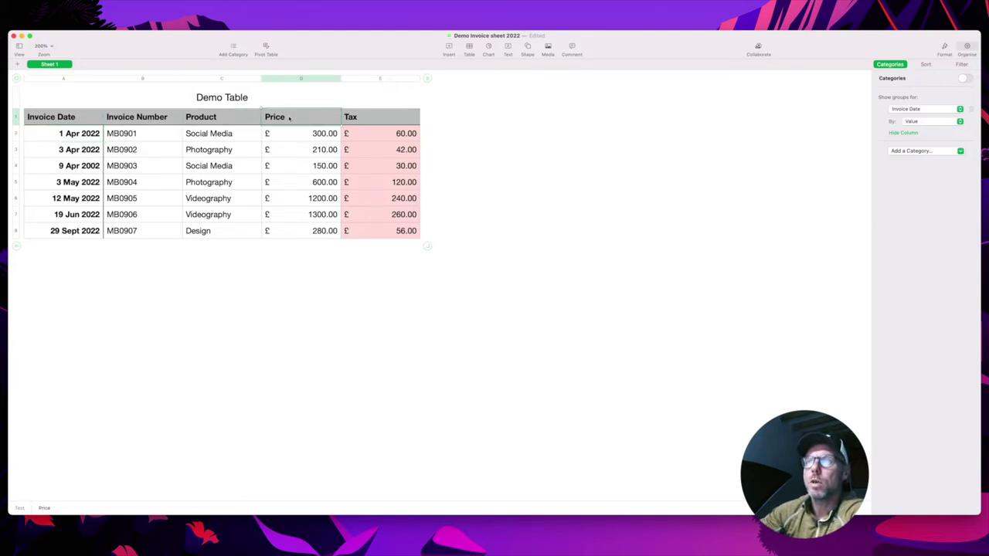
left_click(377, 118)
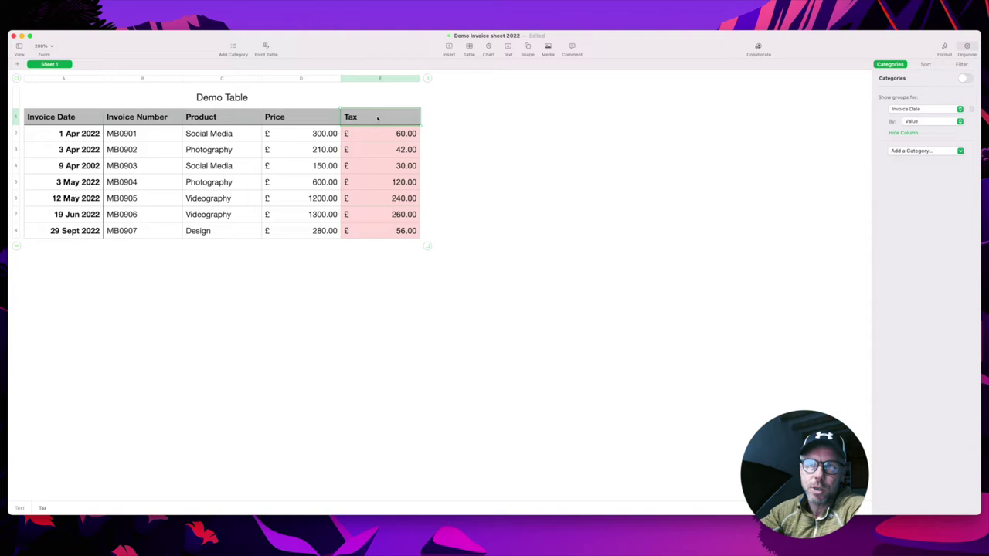
left_click(79, 132)
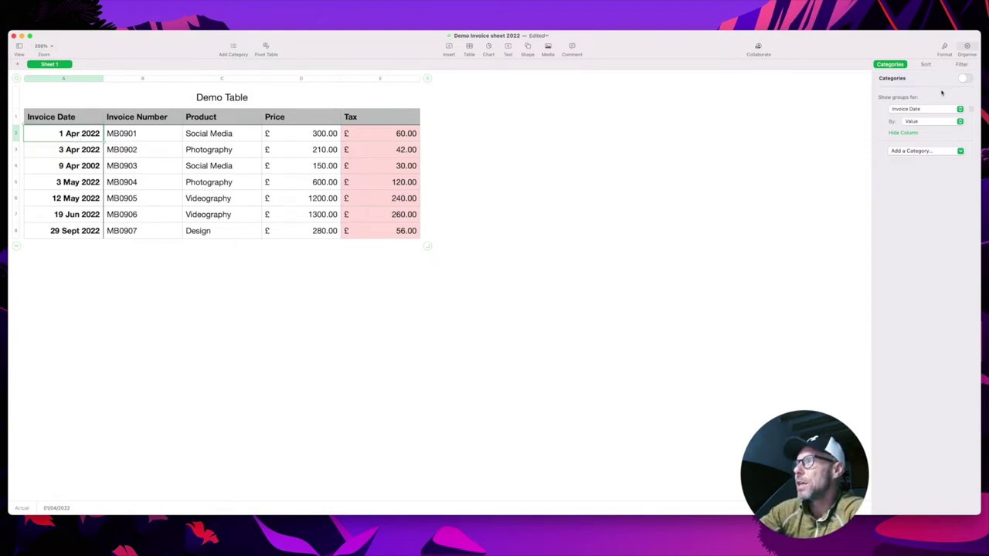
Step: Confirm the date cells use the Date & Time format with Time set to None
left_click(942, 50)
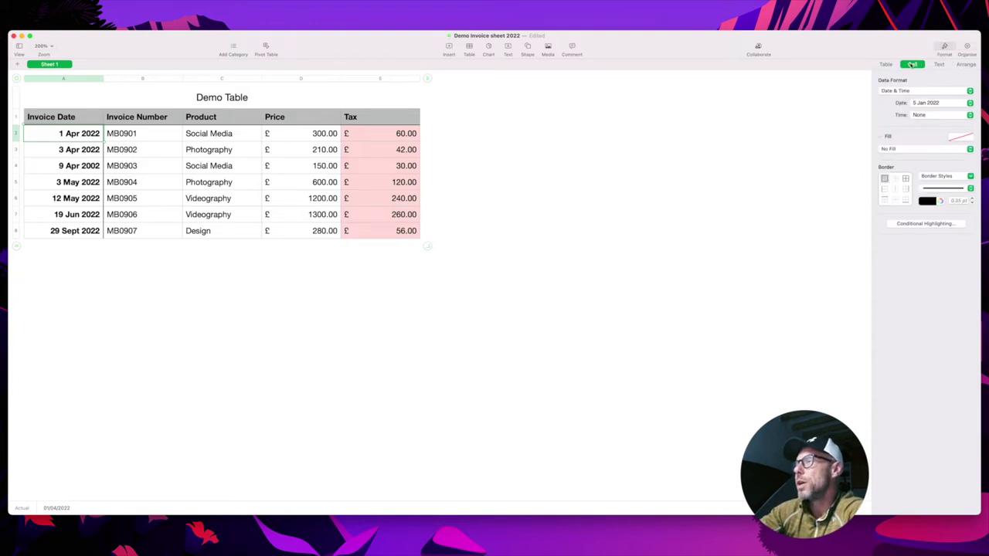
left_click(885, 64)
left_click(911, 64)
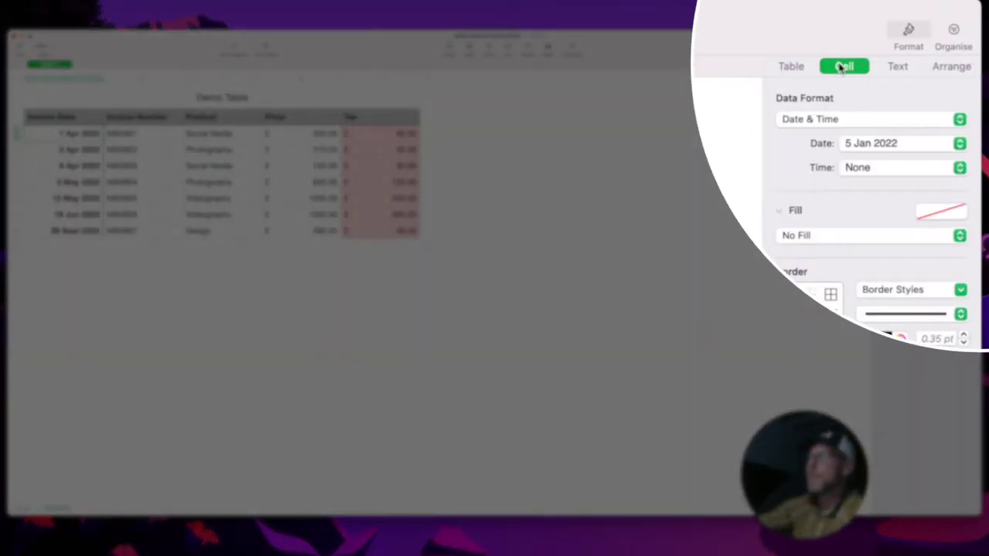
left_click(841, 121)
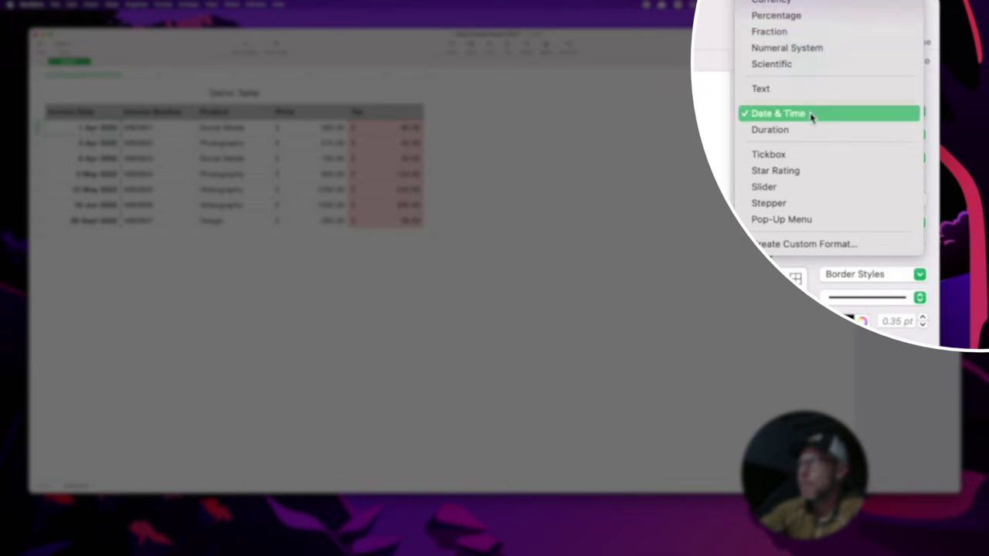
left_click(811, 114)
left_click(877, 167)
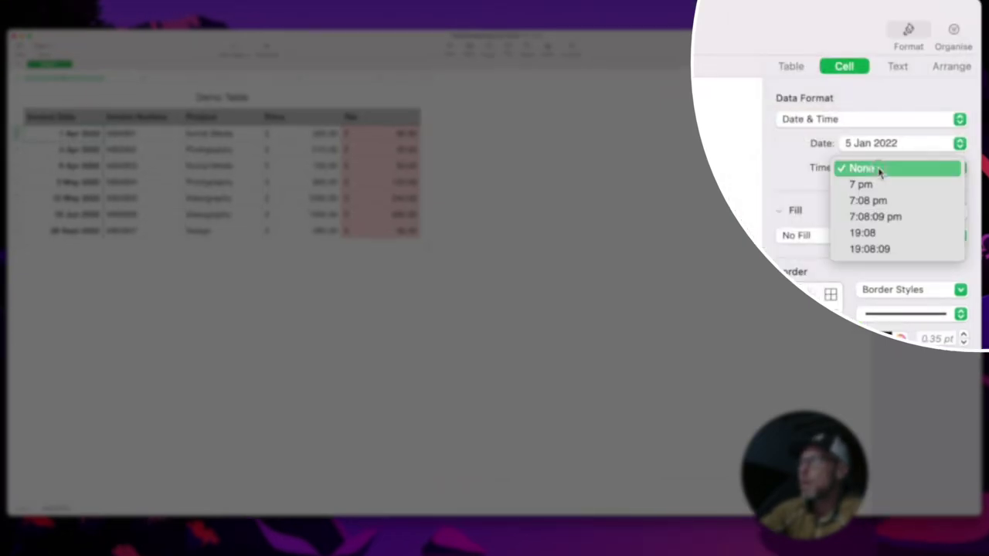
left_click(879, 170)
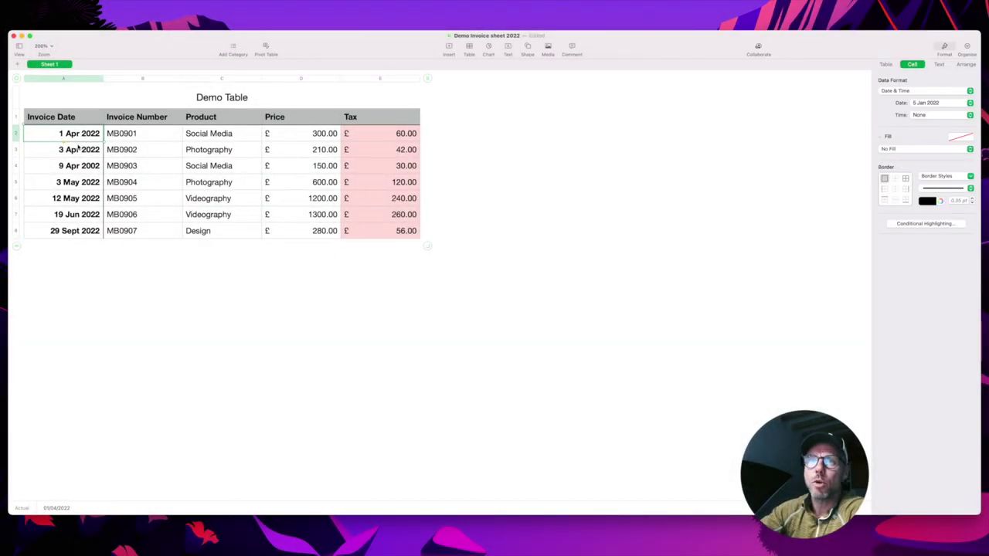
Step: Re-enter the invoice date as 29 September 2022
left_click(78, 150)
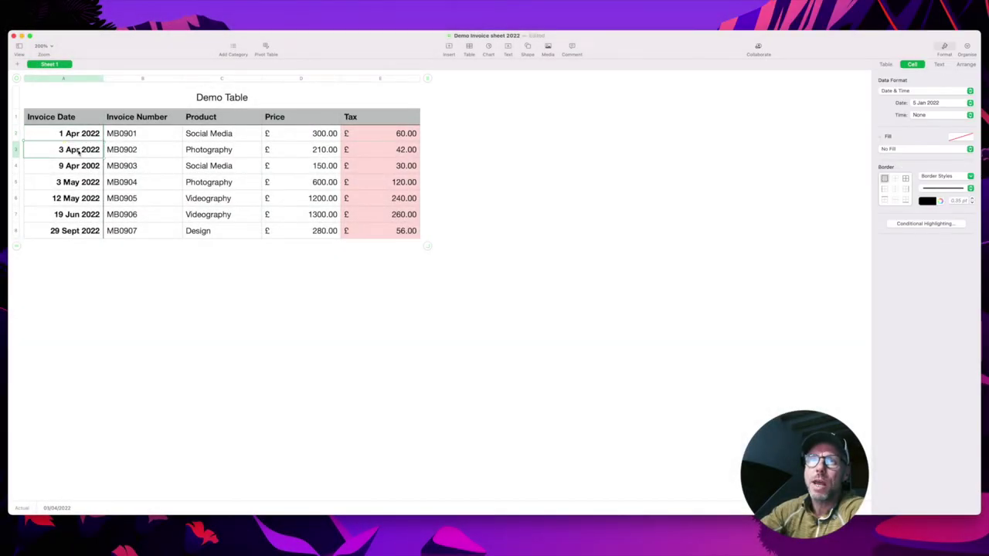
left_click(71, 133)
left_click(78, 154)
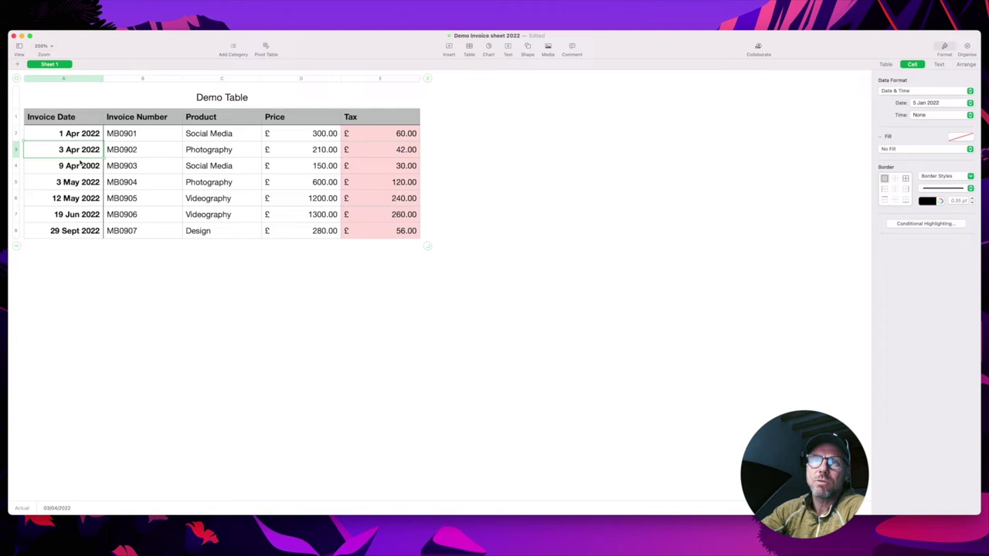
left_click(70, 233)
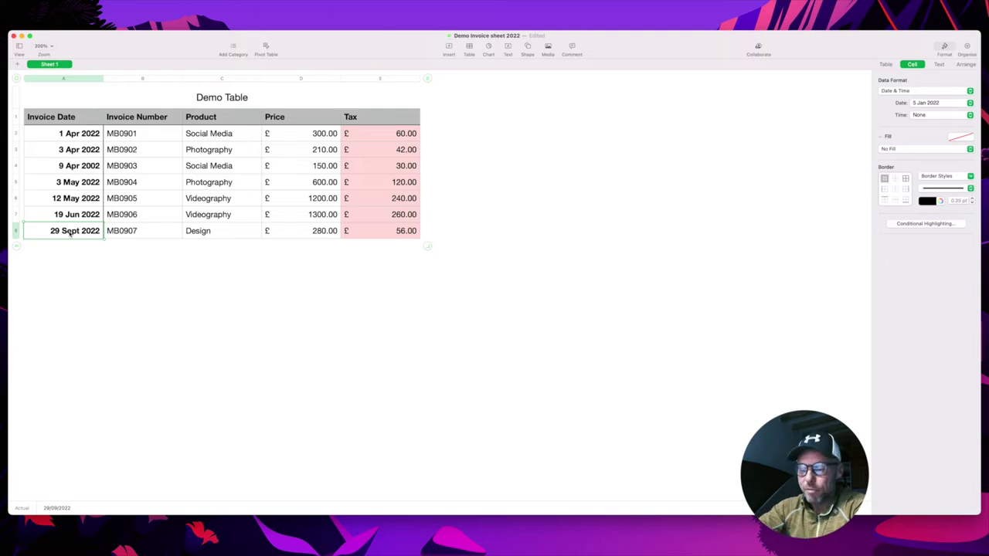
type("29")
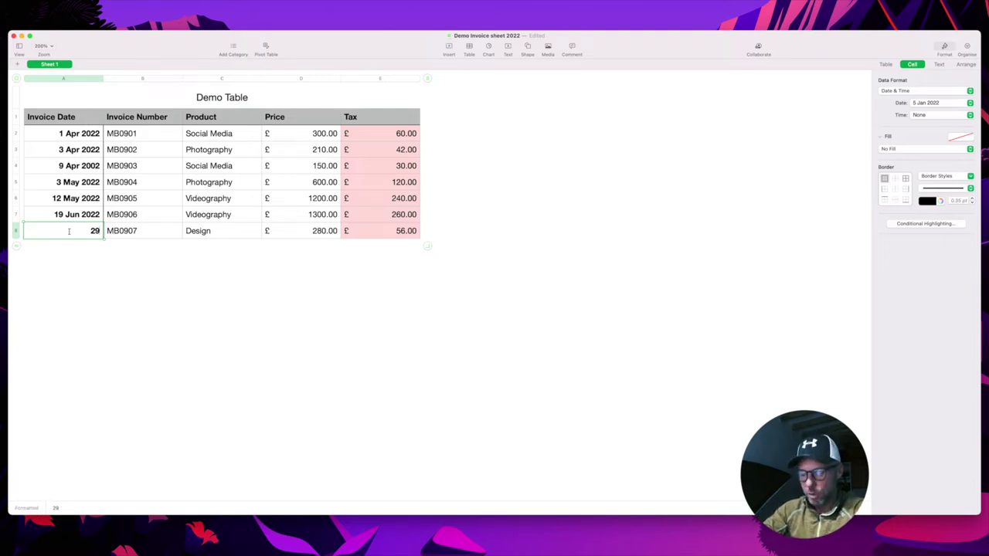
type(" September")
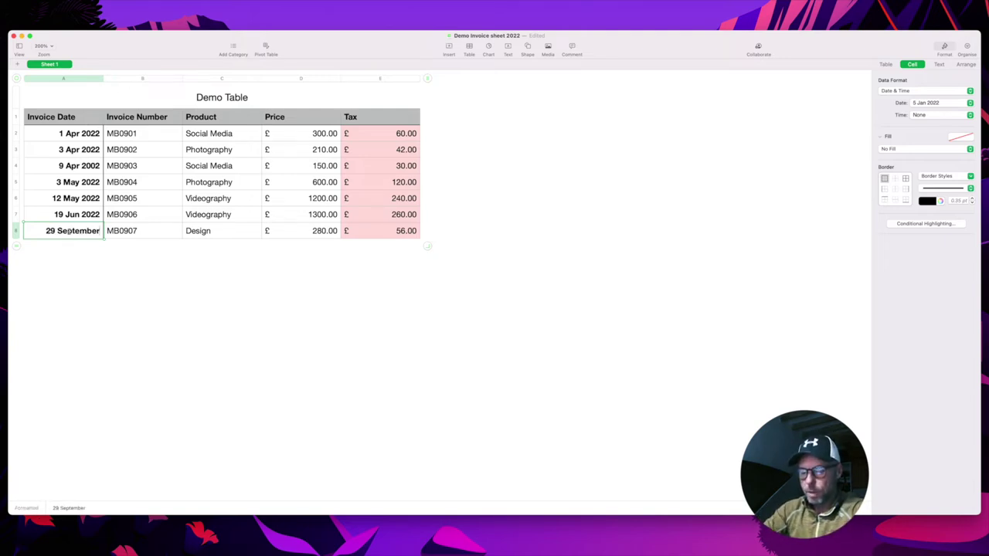
type(" 2022")
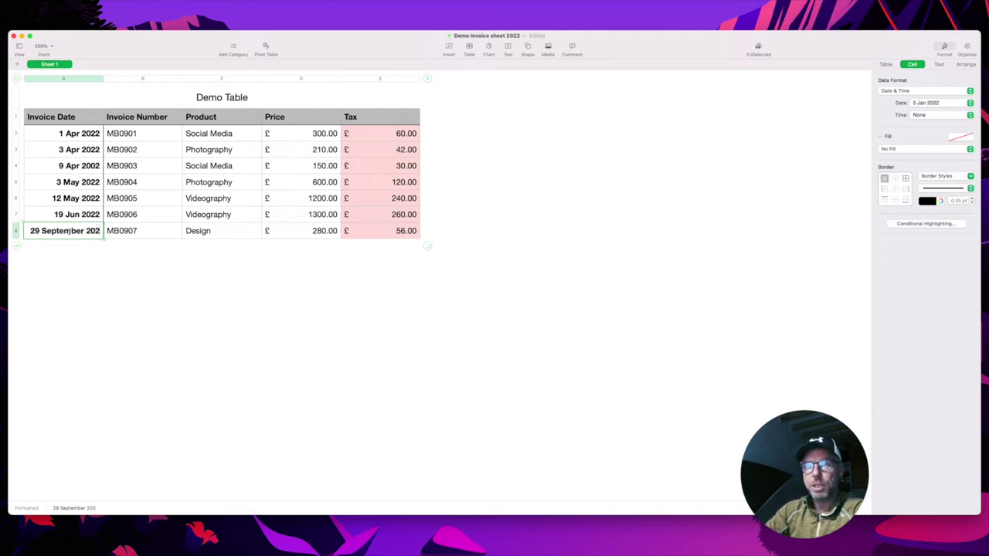
key("BackSpace")
key("BackSpace")
key("BackSpace")
type("2")
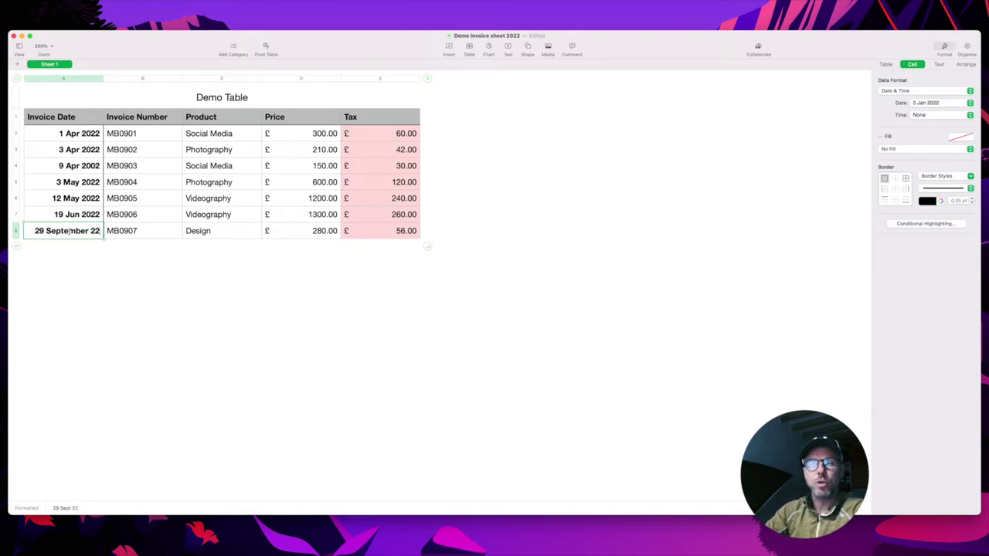
key("Return")
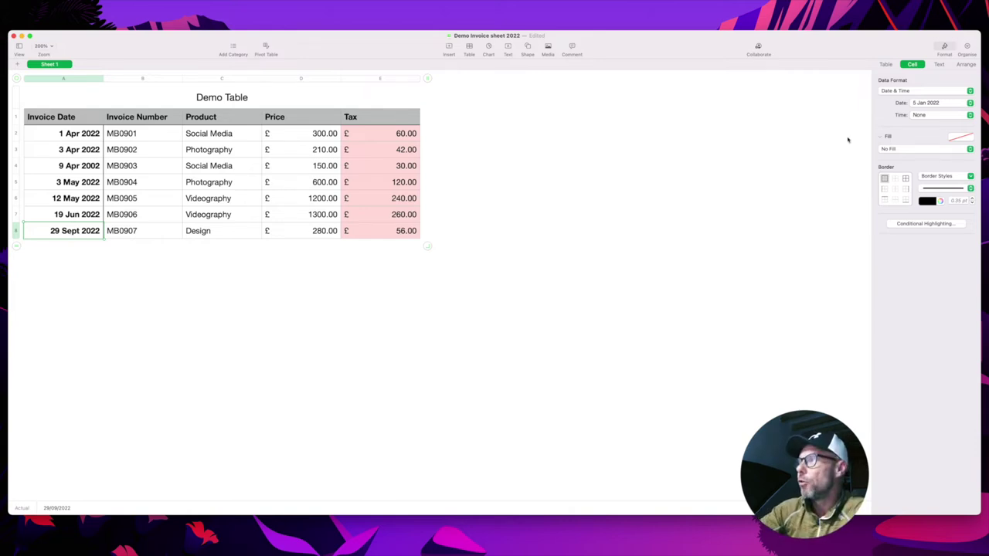
left_click(920, 103)
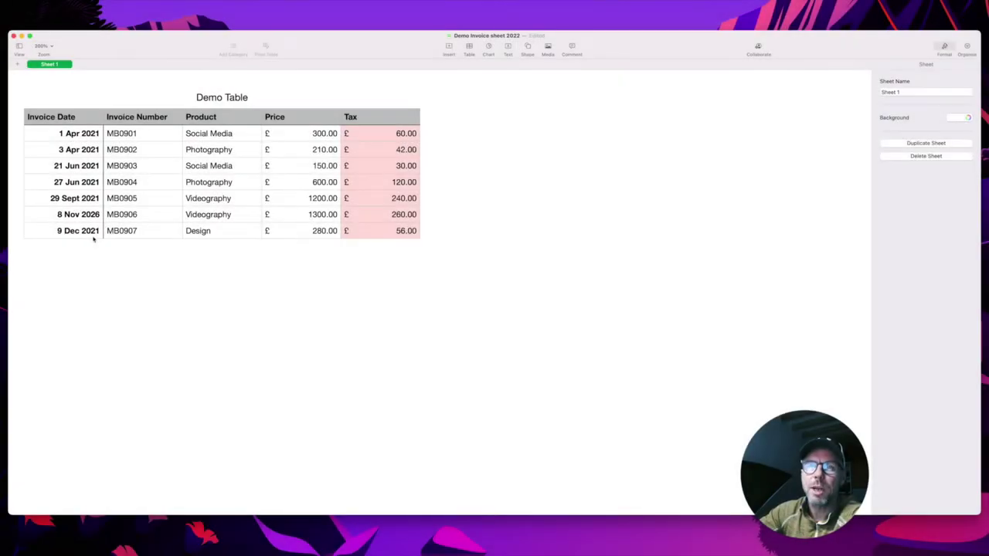
Step: Correct the 8 Nov 2026 invoice date to 8 Nov 2021
left_click(98, 215)
left_click(99, 215)
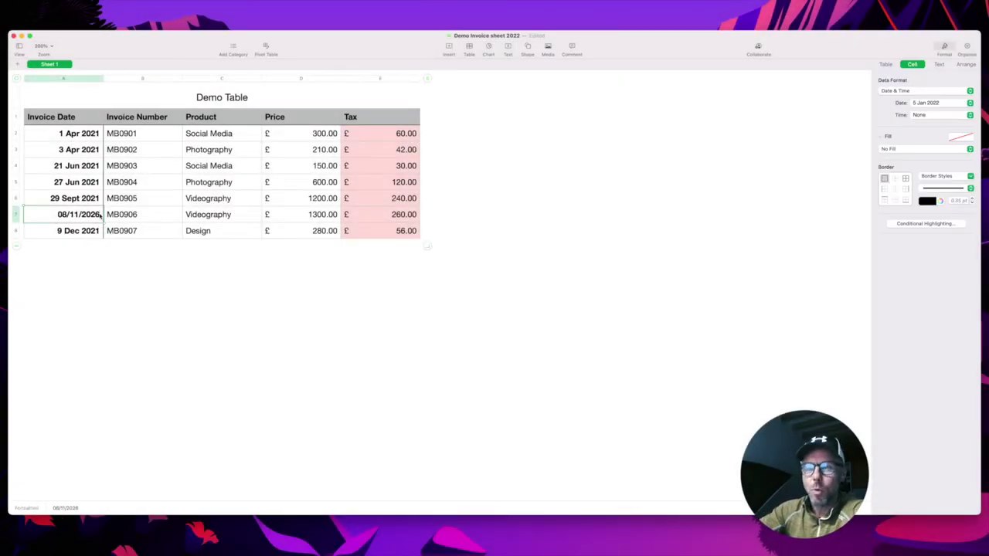
key("BackSpace")
type("1")
left_click(143, 311)
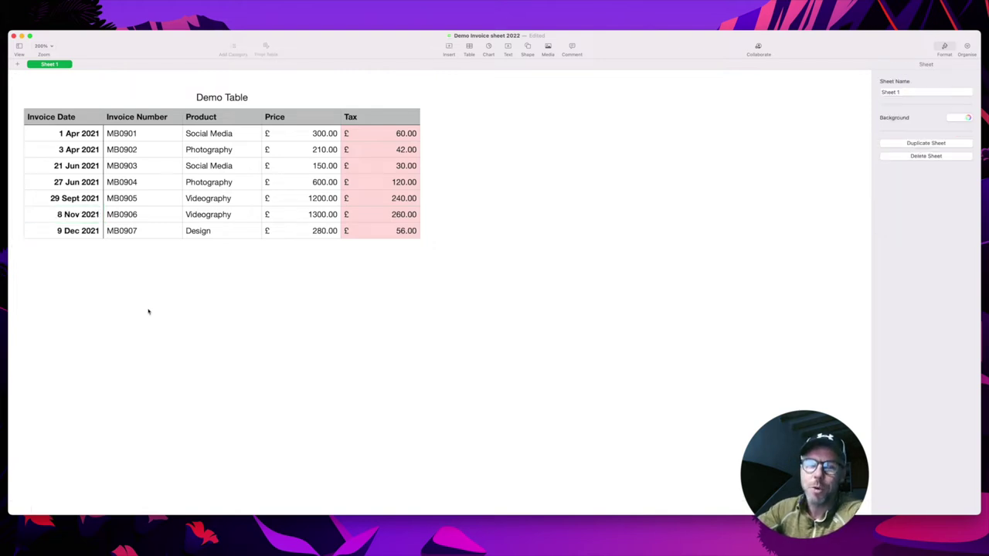
Step: Change the first invoice number to MB09001 and autofill MB09002–MB09007 down the column
left_click_drag(130, 134, 139, 234)
left_click(151, 133)
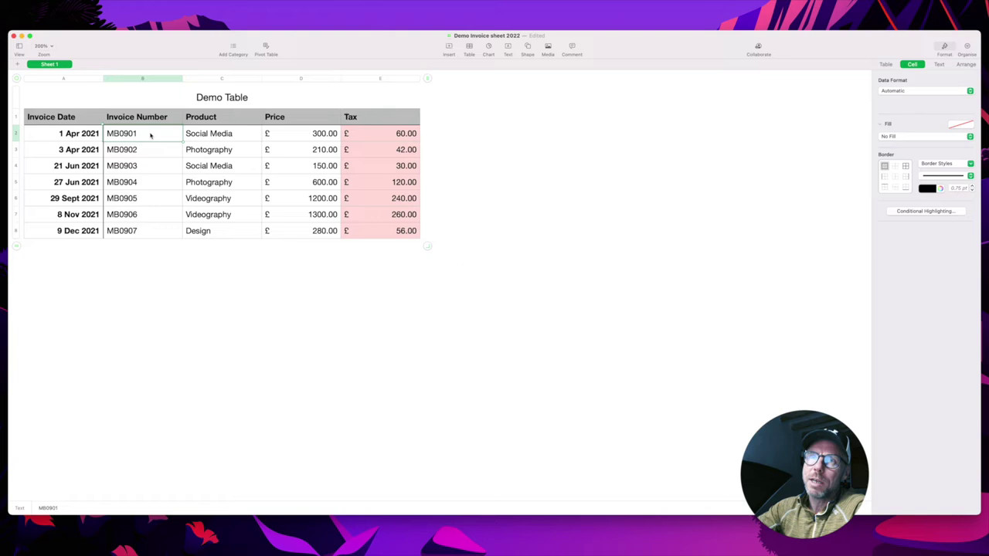
double_click(150, 133)
type("M")
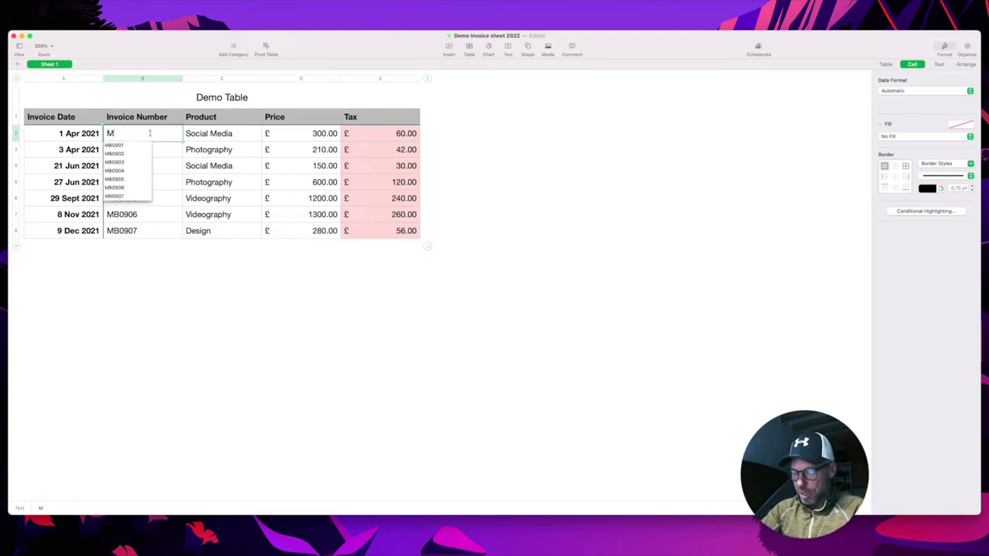
type("B09001")
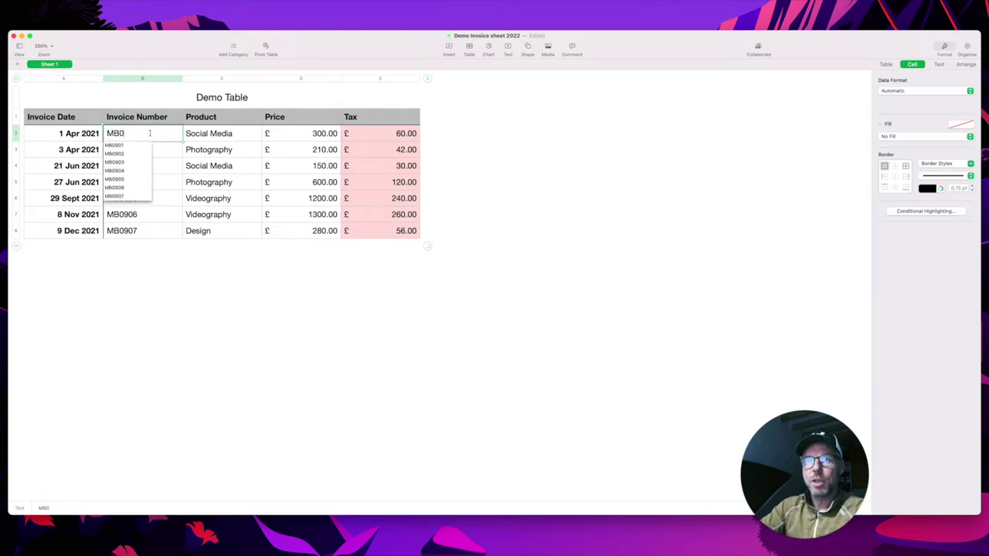
left_click(660, 143)
left_click(155, 137)
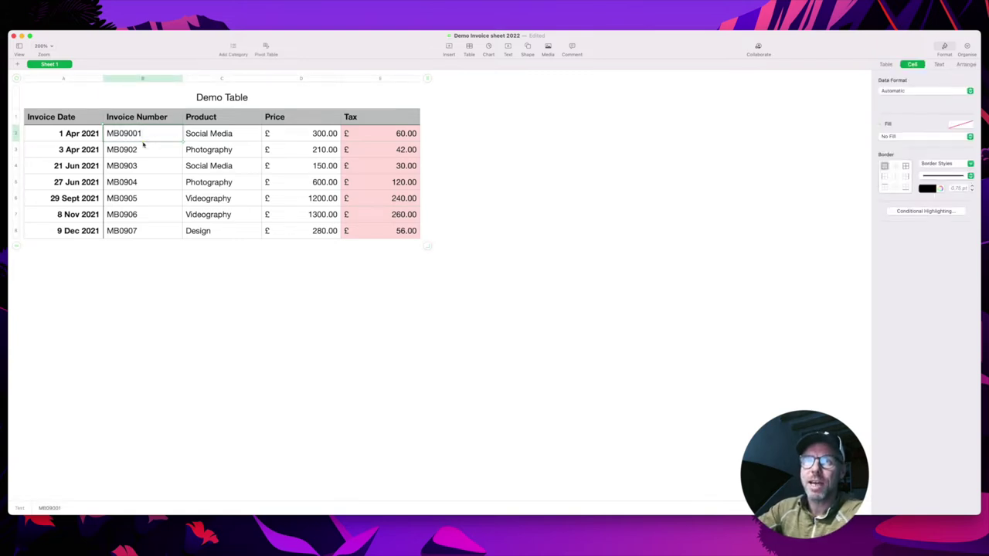
left_click_drag(143, 142, 144, 234)
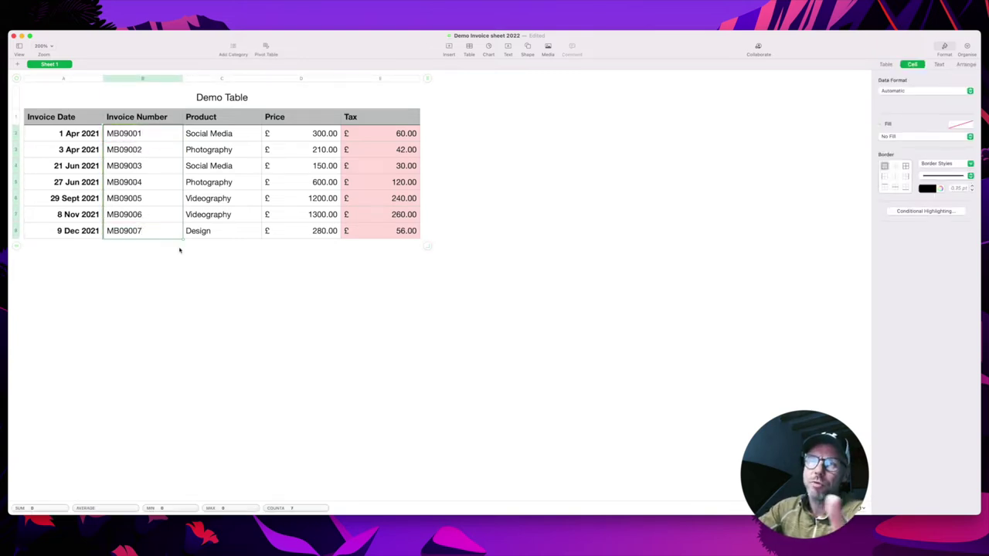
left_click(225, 273)
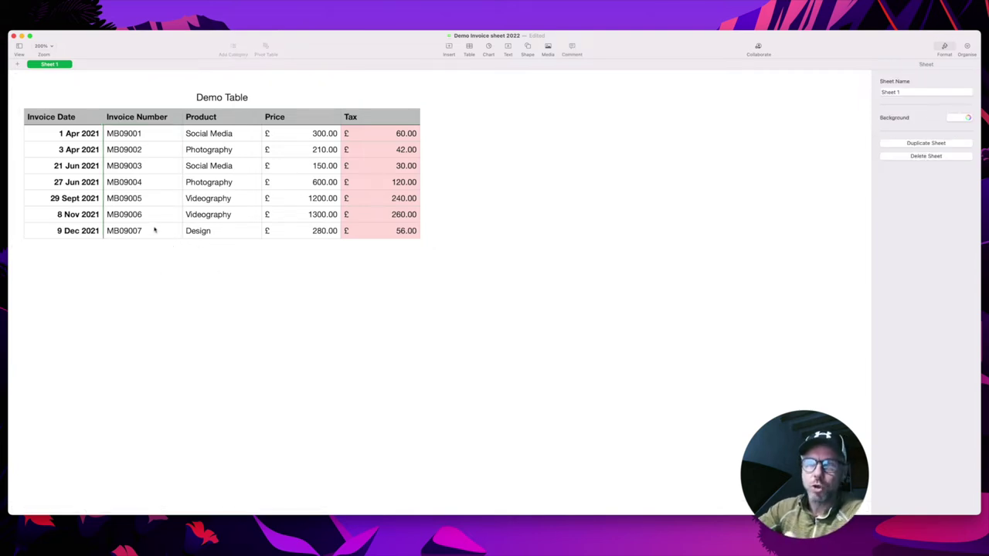
Step: Select the first Product cells and keep their data format as Pop-Up Menu
left_click(219, 140)
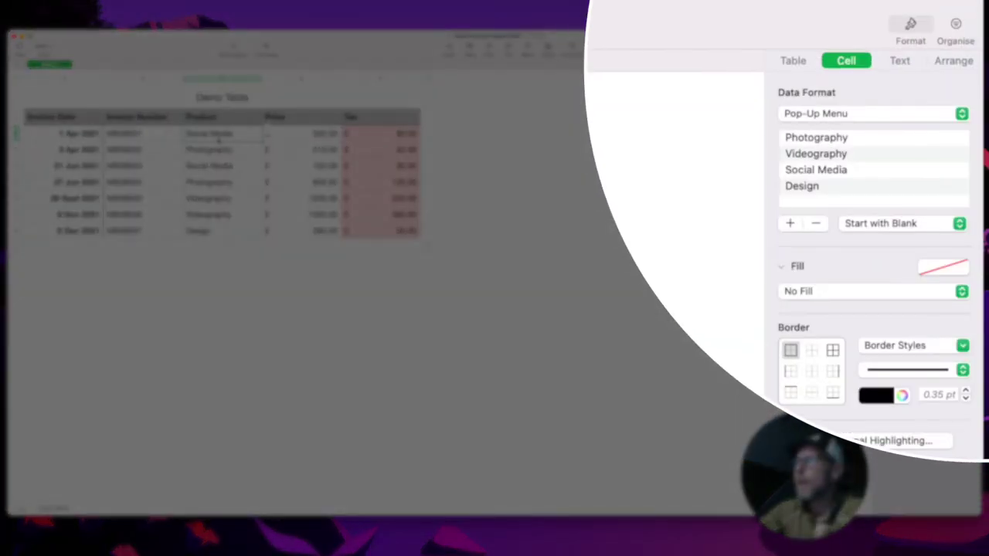
left_click(225, 145)
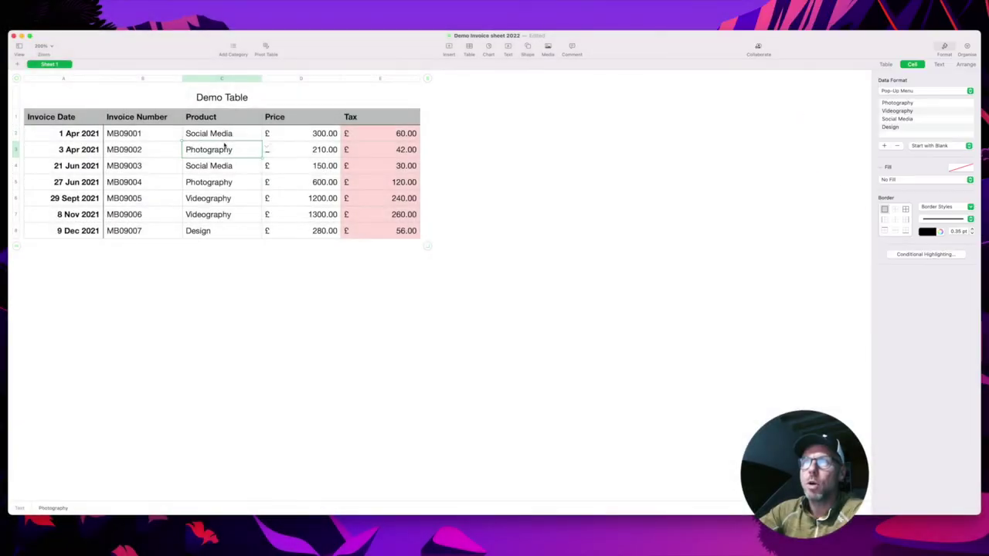
left_click(225, 137)
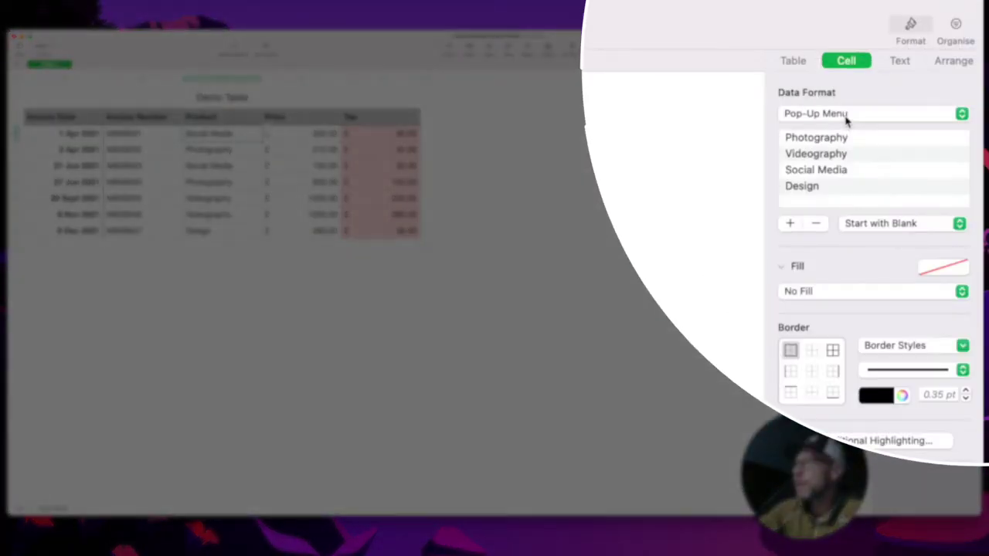
left_click(910, 92)
left_click(810, 109)
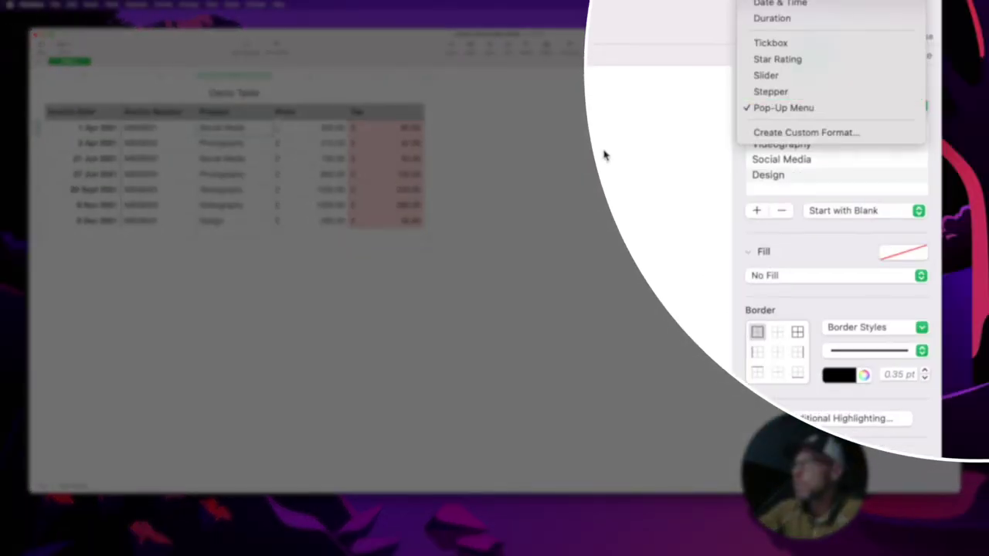
left_click(845, 113)
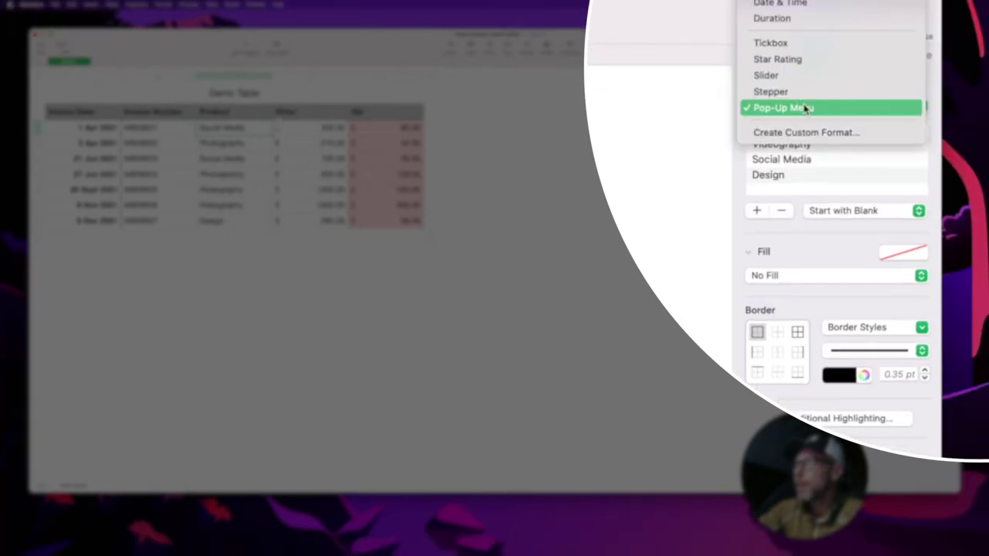
left_click(806, 106)
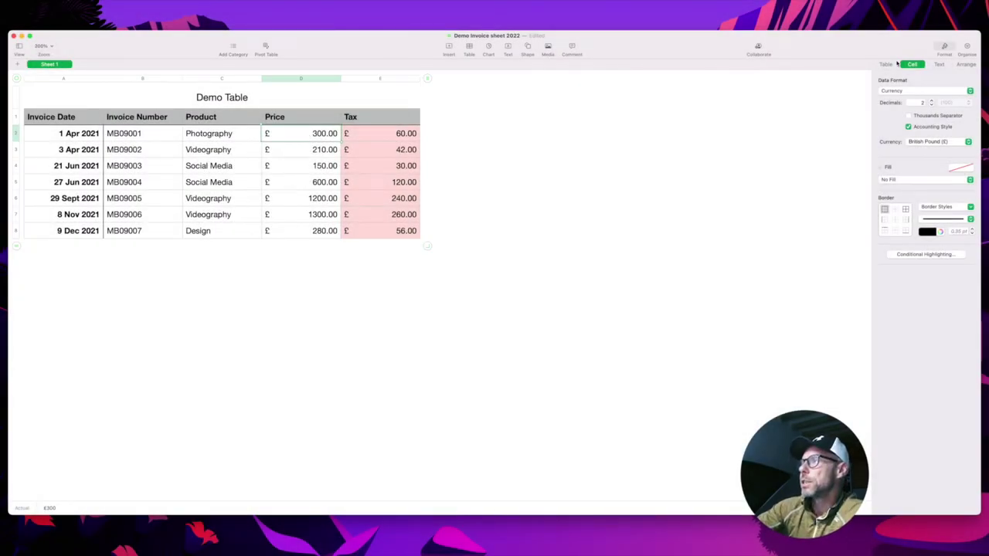
left_click(887, 64)
left_click(912, 64)
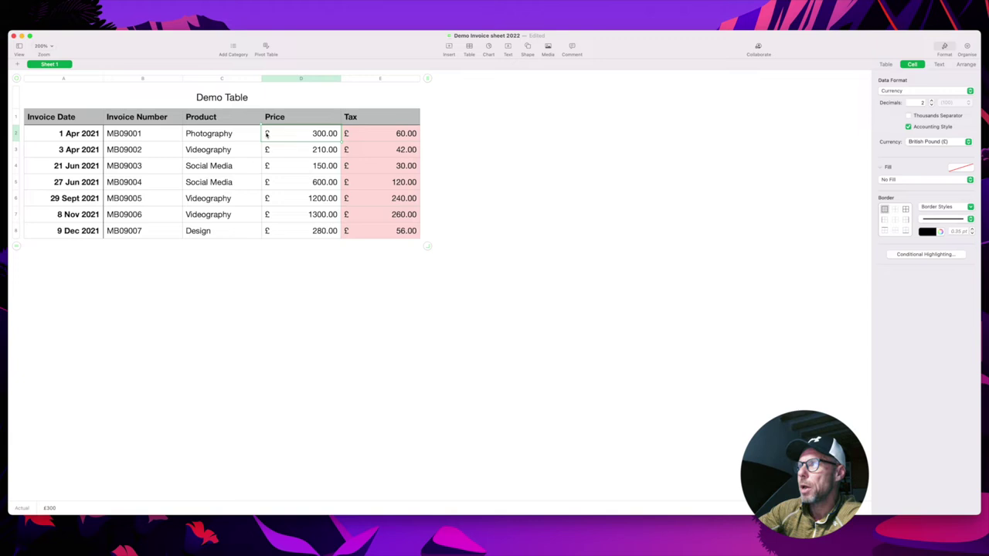
left_click(914, 141)
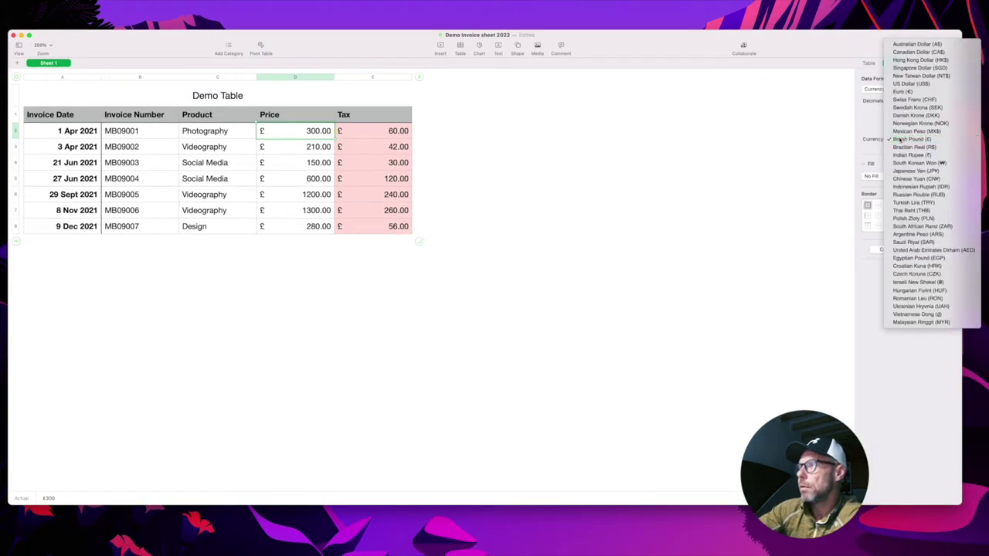
left_click(918, 143)
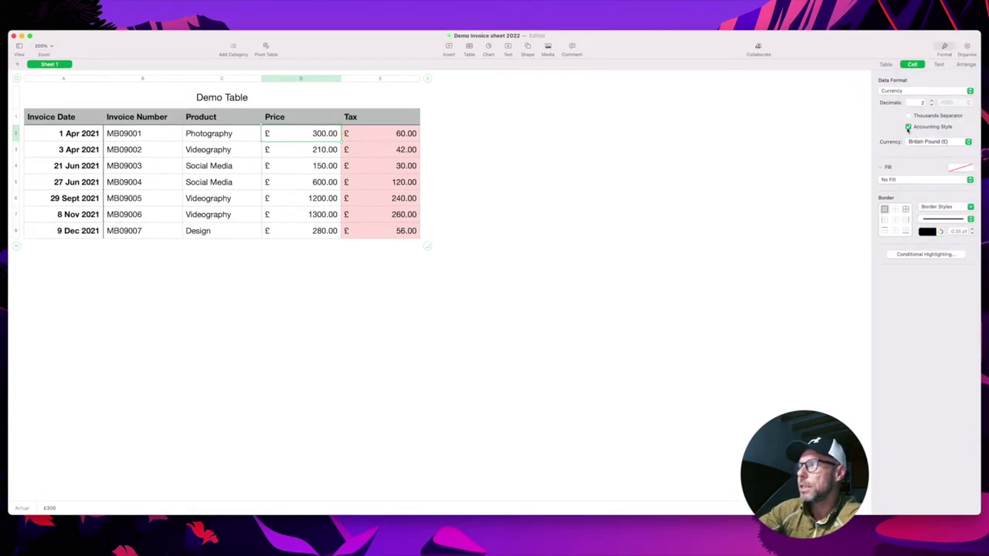
left_click(908, 128)
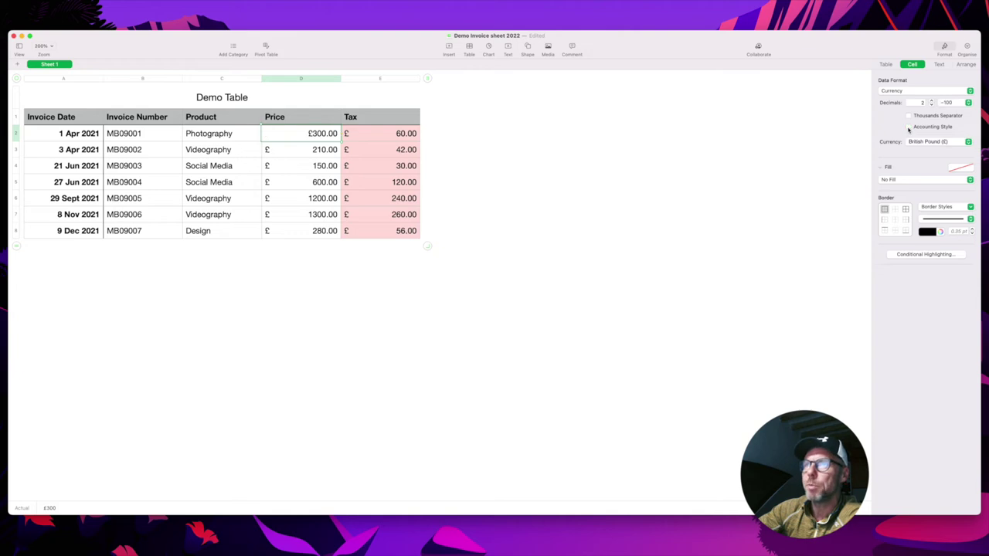
left_click(909, 128)
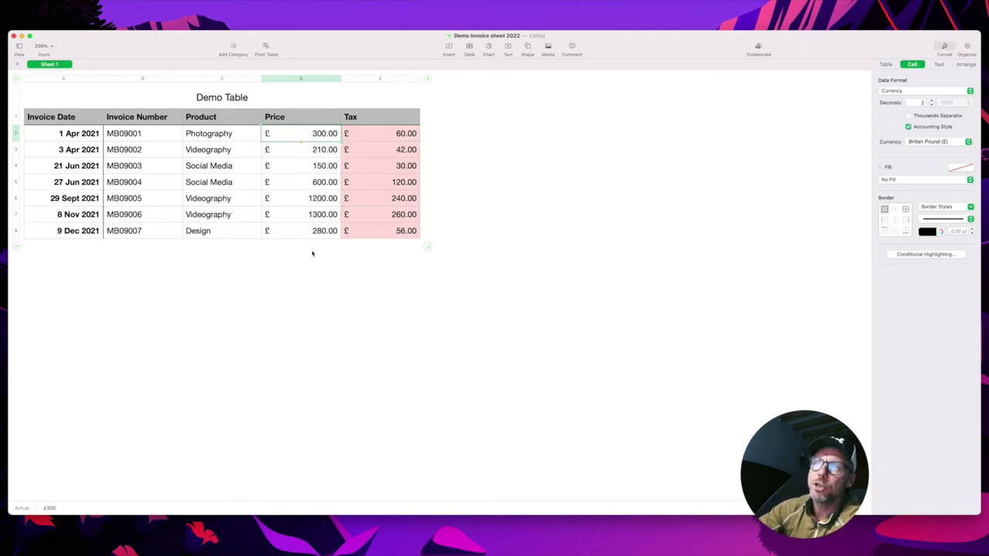
left_click(298, 152)
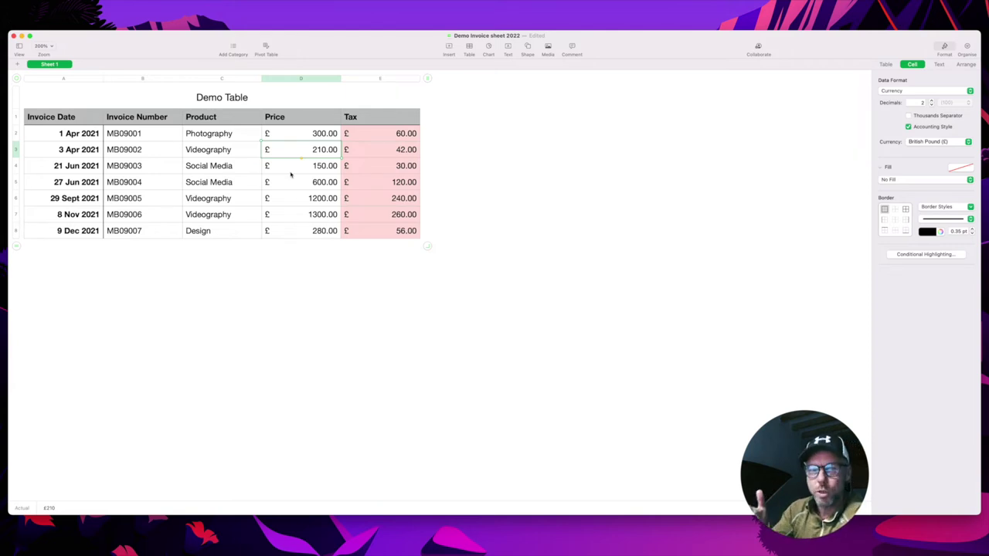
left_click(377, 135)
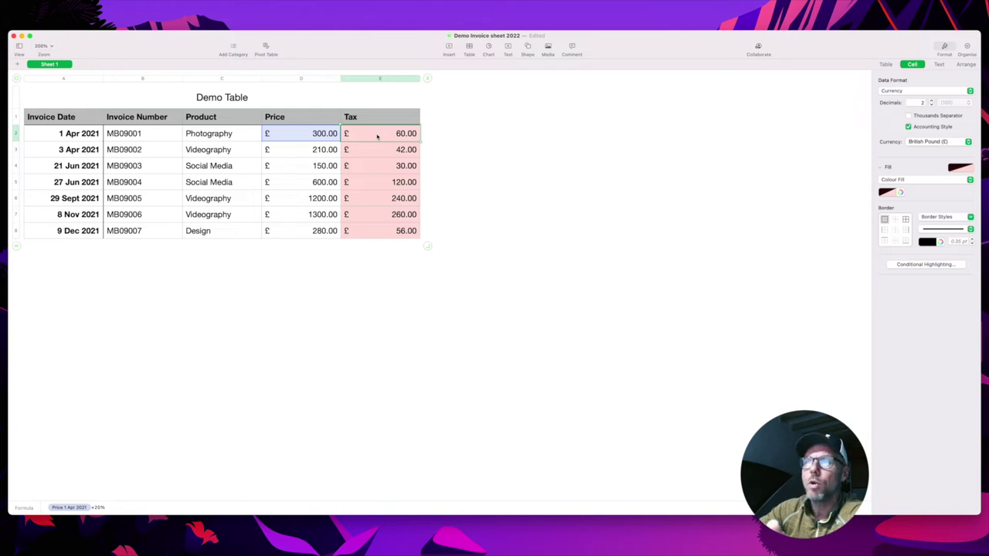
Step: Replace the first Tax cell's formula with its Price × 20%, still showing £60.00
double_click(377, 135)
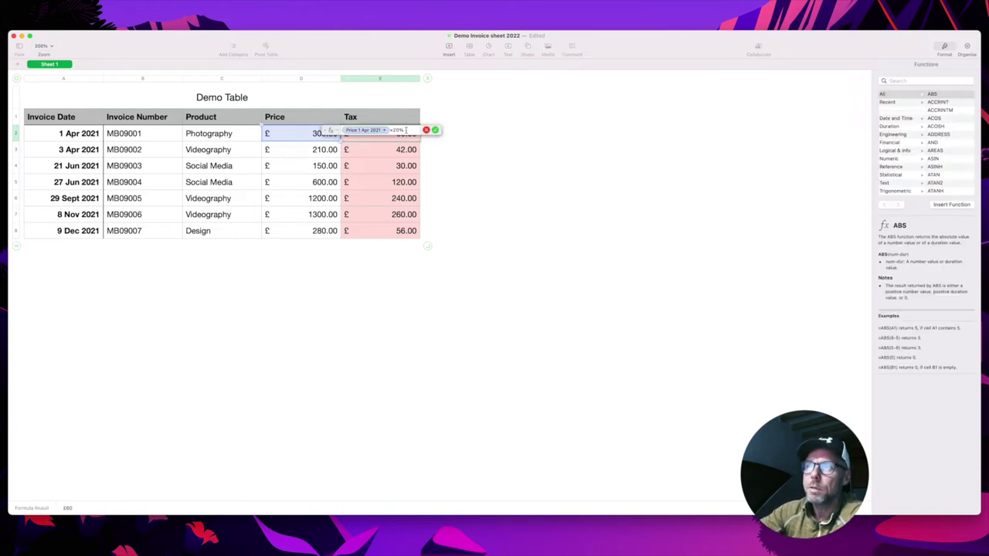
left_click_drag(405, 130, 336, 130)
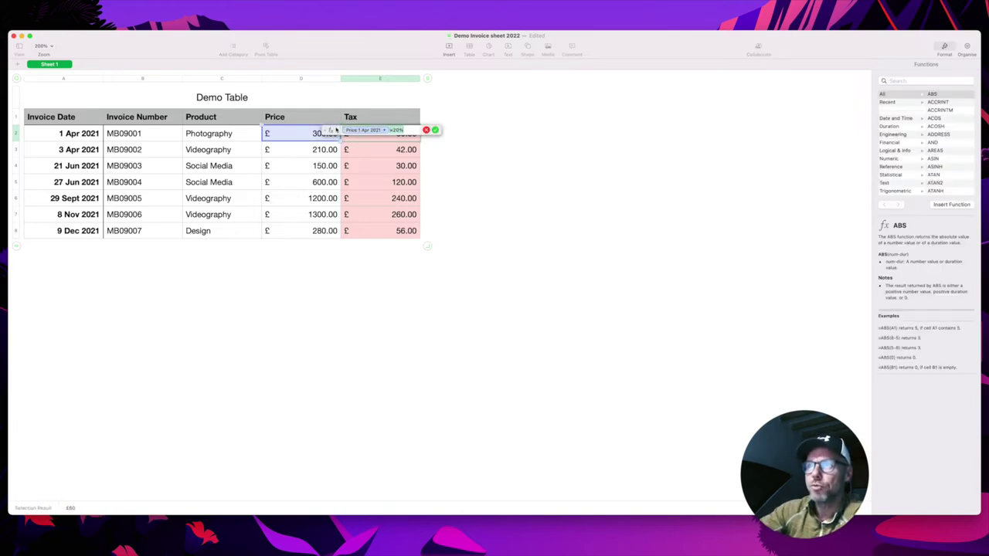
key("BackSpace")
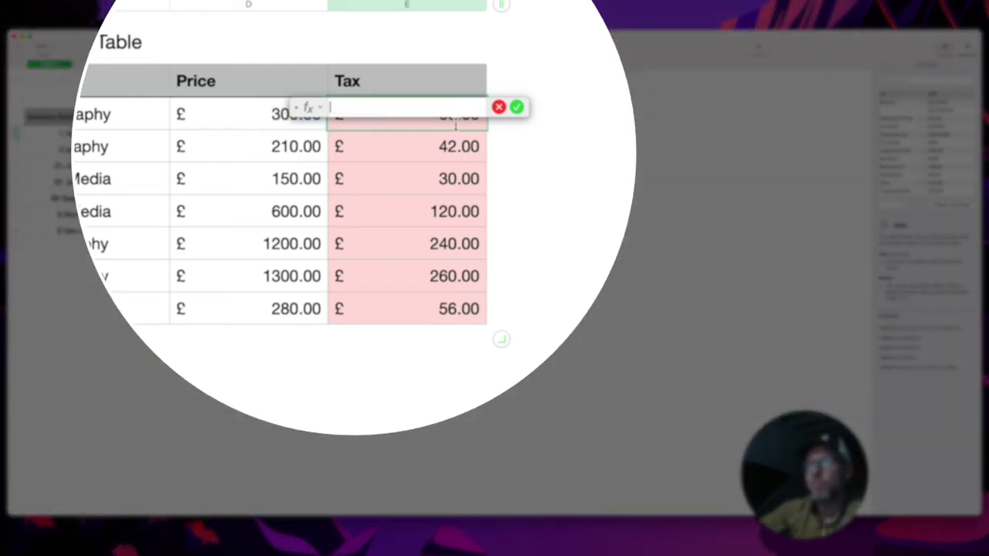
key("BackSpace")
left_click(408, 128)
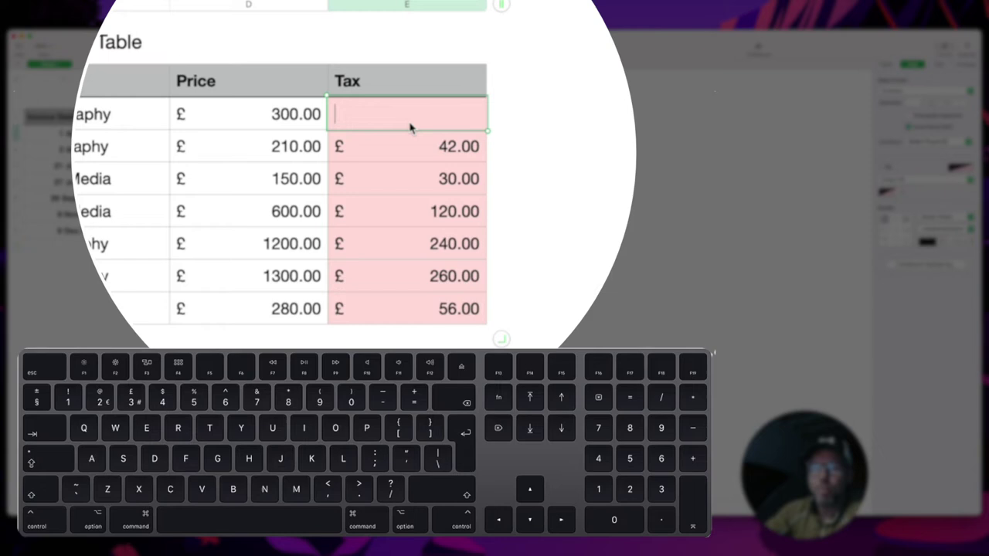
type("=")
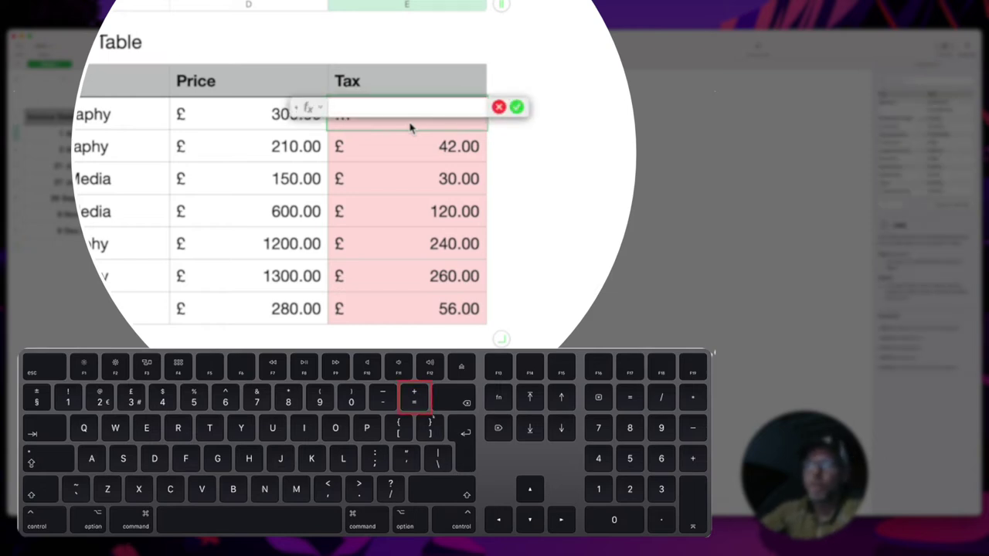
left_click(253, 119)
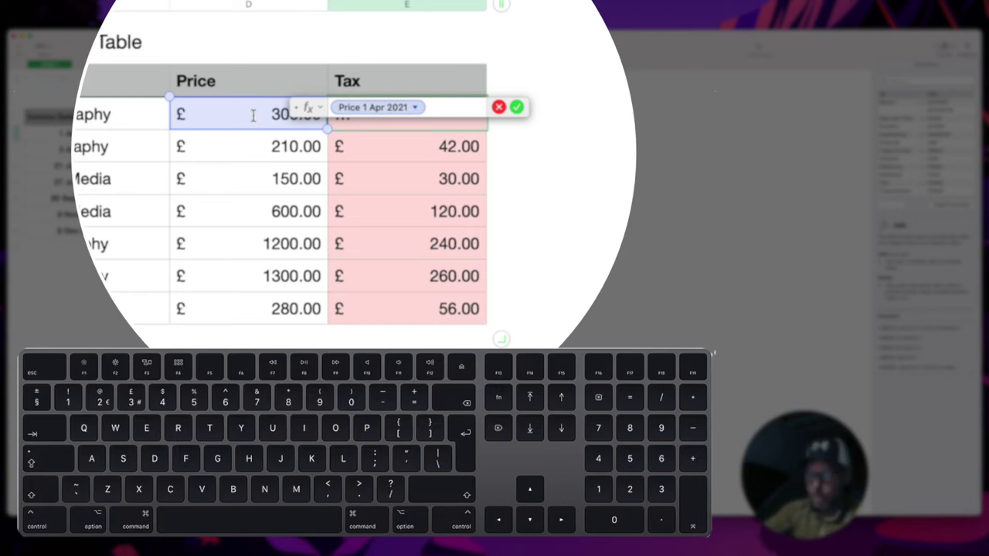
type("*")
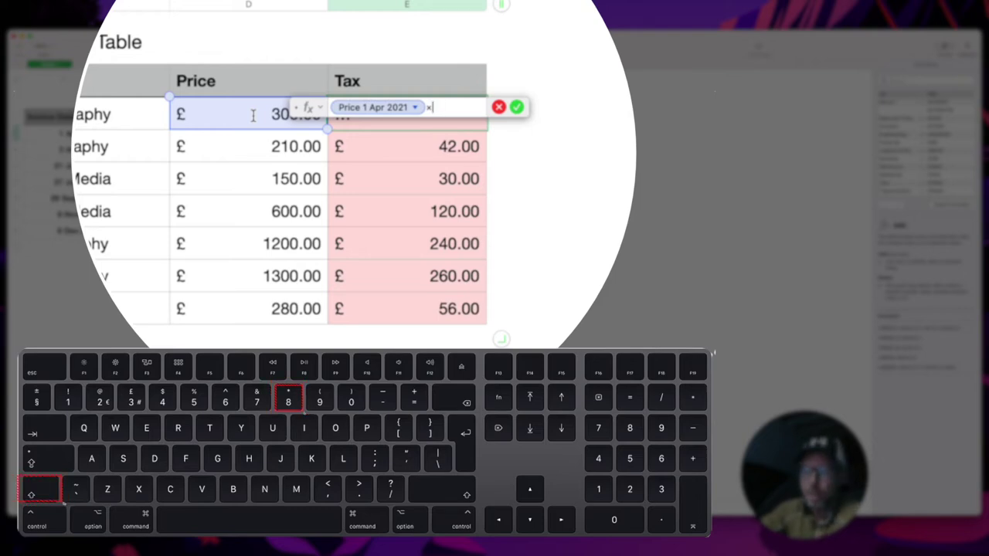
type("20%")
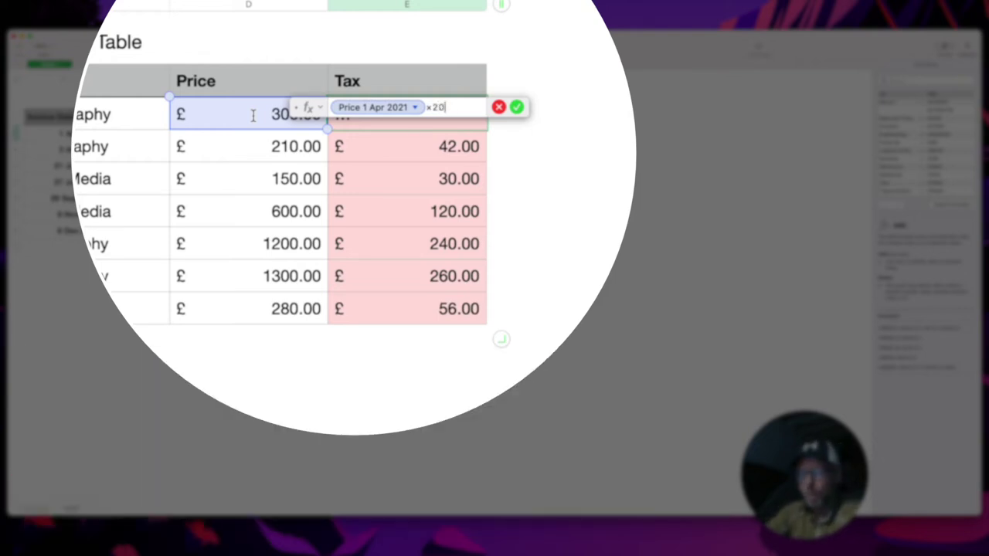
key("Return")
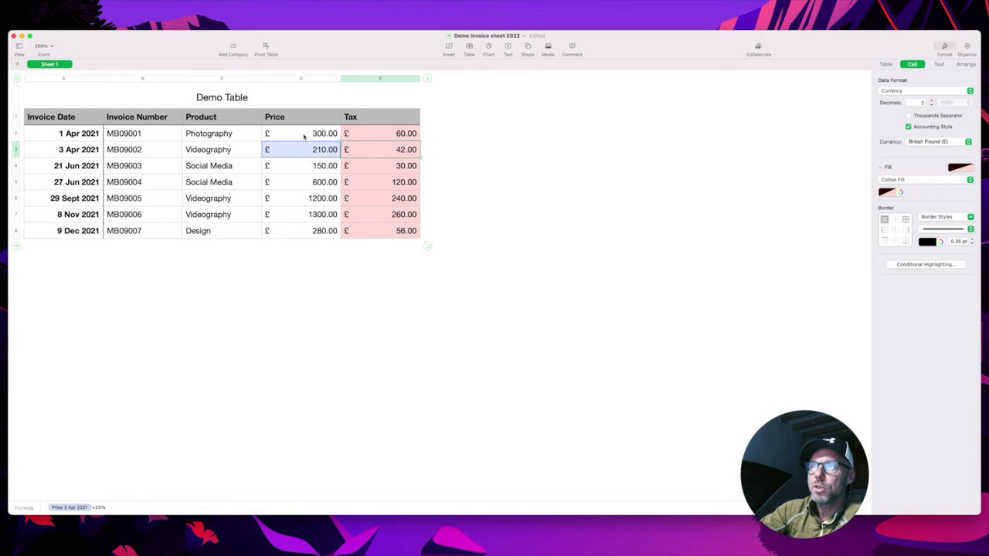
Step: Check the first Tax formula without changing it
left_click(468, 145)
left_click(367, 132)
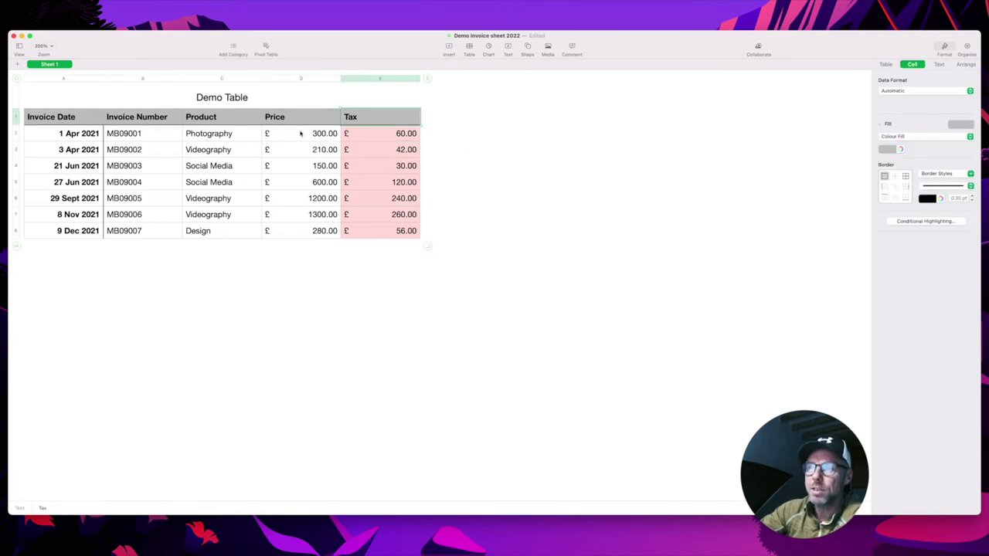
key("Return")
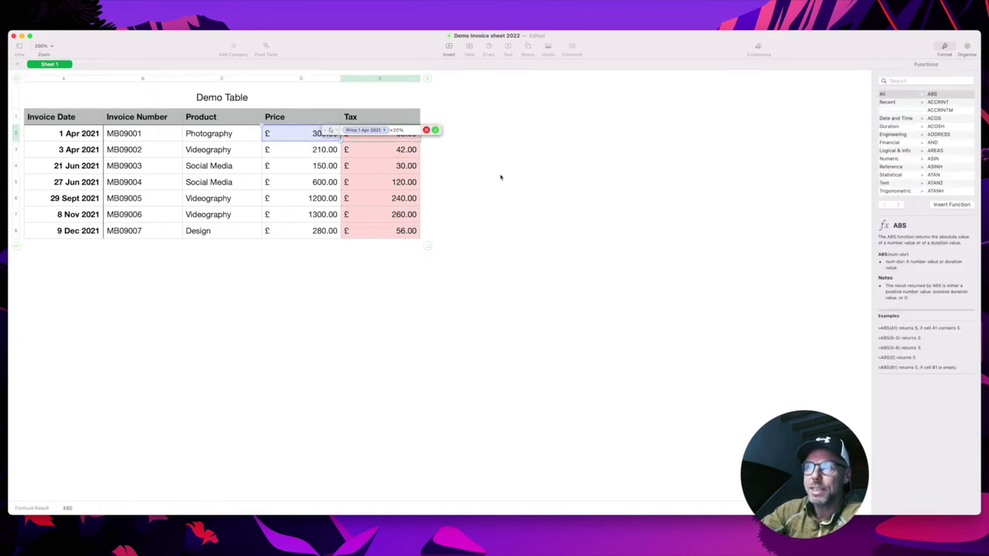
key("Return")
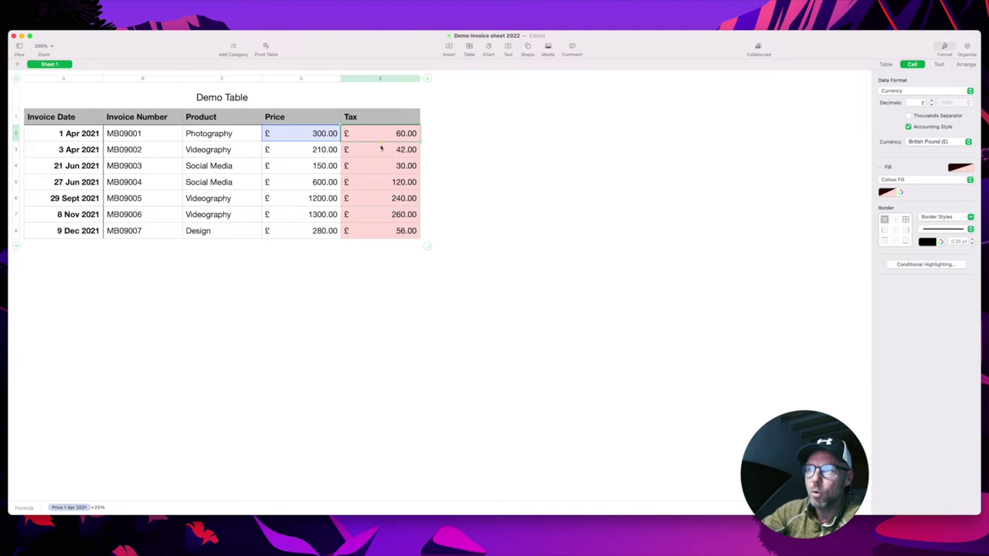
Step: Shade the Tax values E2 to E8 with a pale red fill
left_click(379, 148)
left_click(378, 165)
left_click(383, 181)
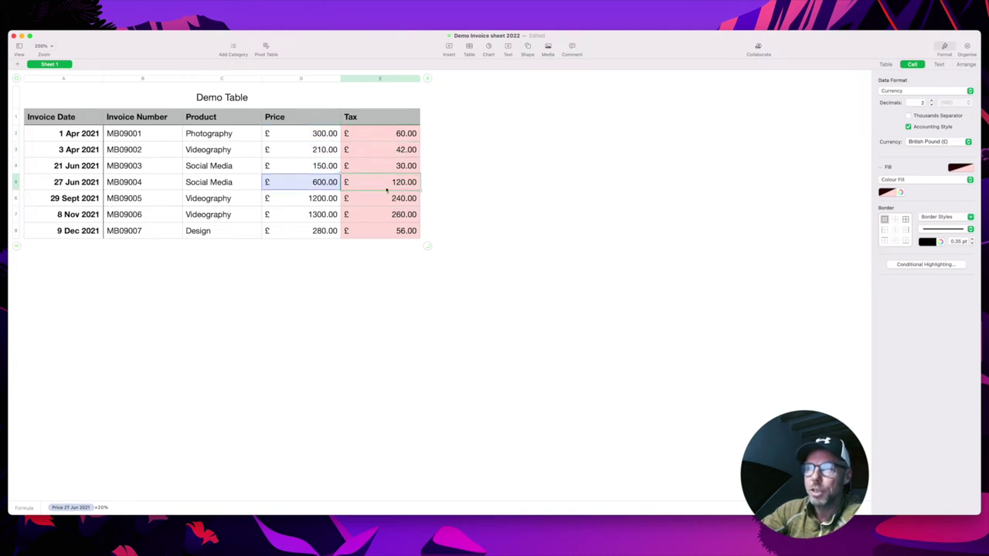
left_click(437, 154)
left_click_drag(390, 133, 401, 226)
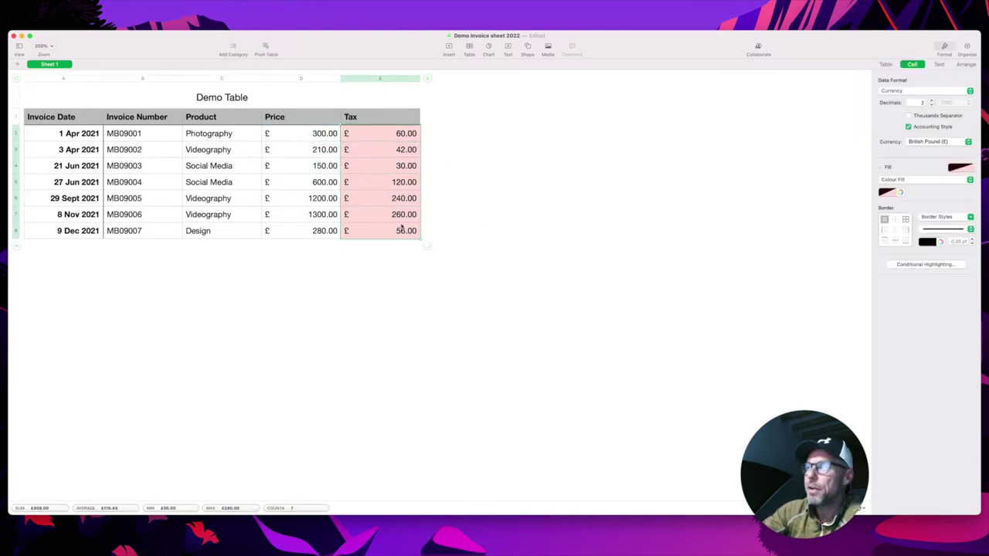
left_click(958, 168)
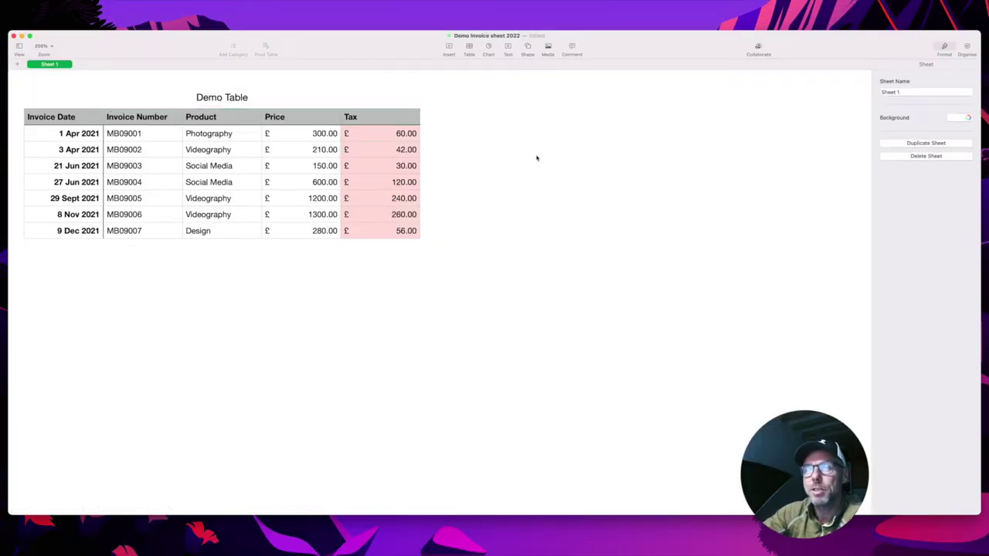
Step: Select the whole Demo Table as the pivot source
left_click(145, 99)
left_click(638, 121)
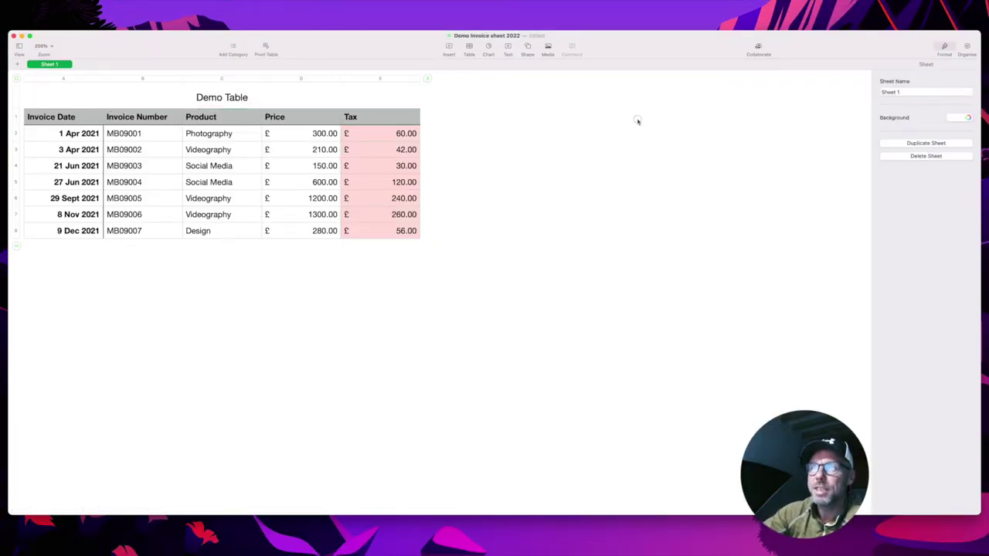
left_click(187, 96)
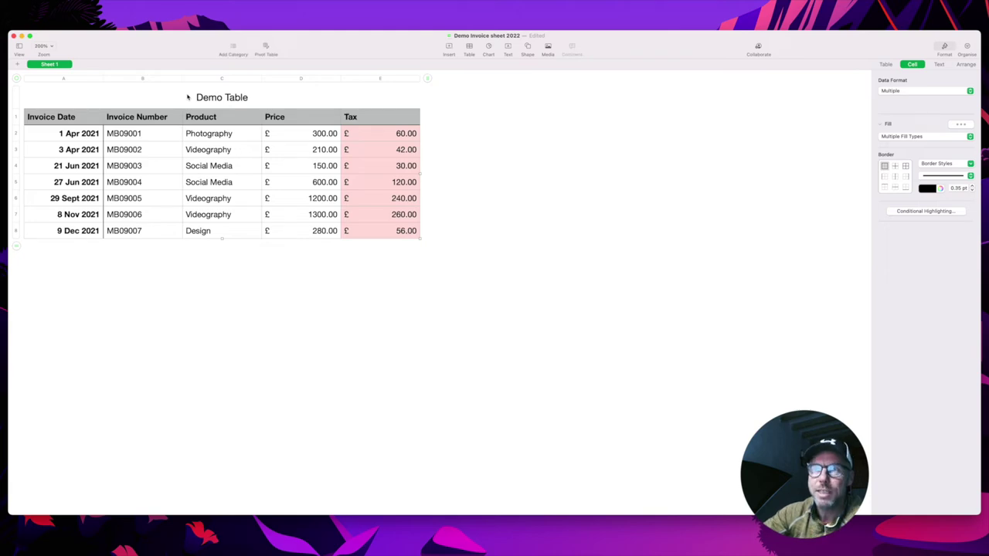
left_click(156, 133)
left_click(563, 167)
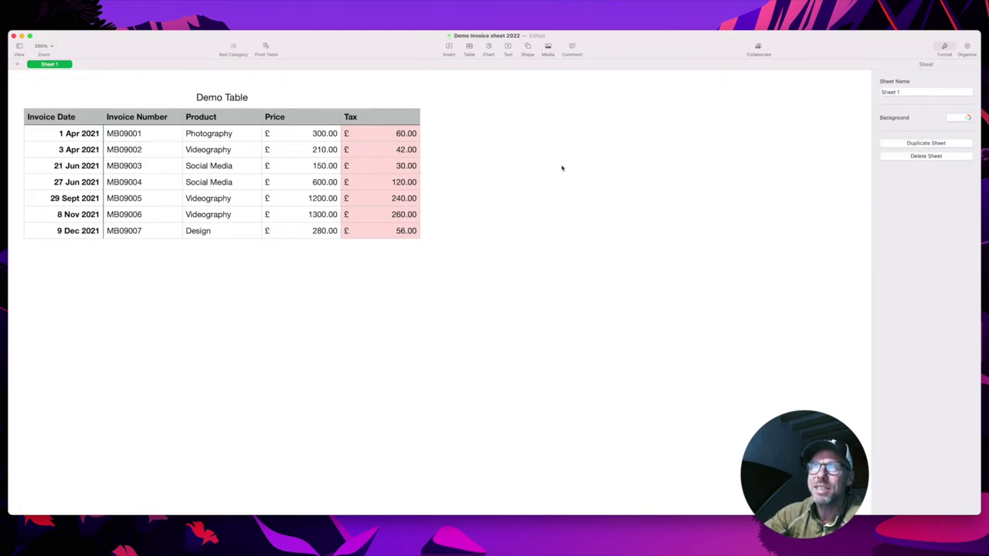
left_click(145, 97)
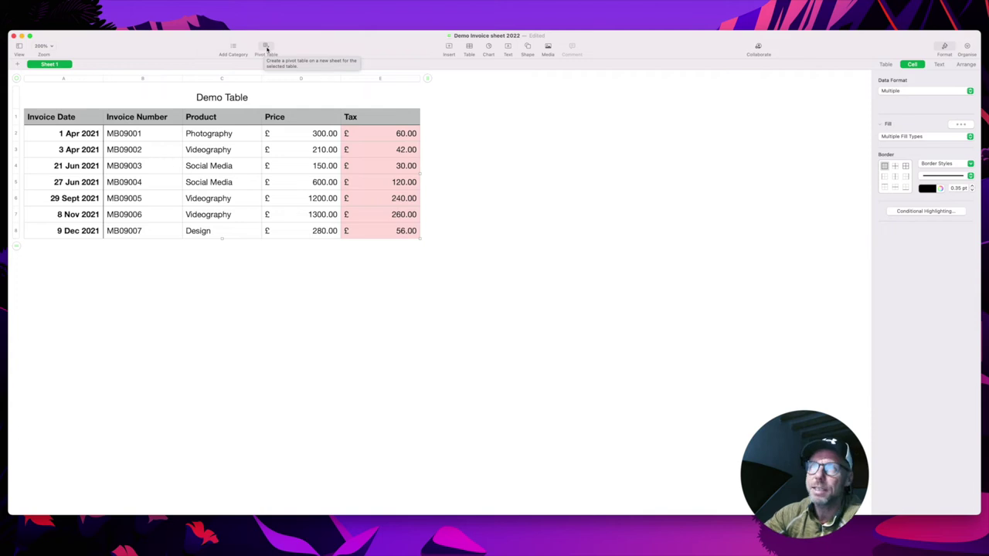
Step: Create a pivot table from Demo Table on a new Demo Table Pivot sheet
left_click(266, 48)
left_click(50, 64)
left_click(93, 65)
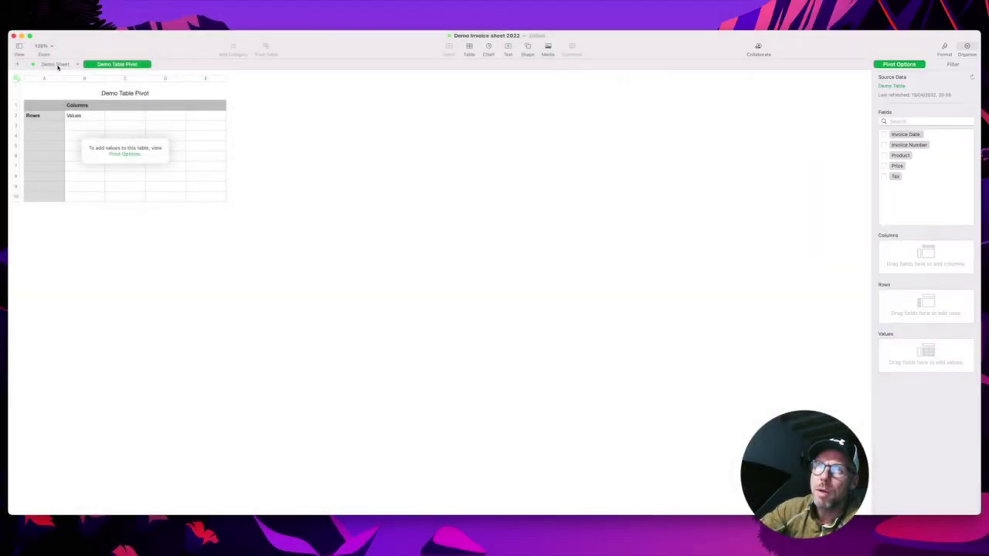
left_click(55, 64)
left_click(119, 65)
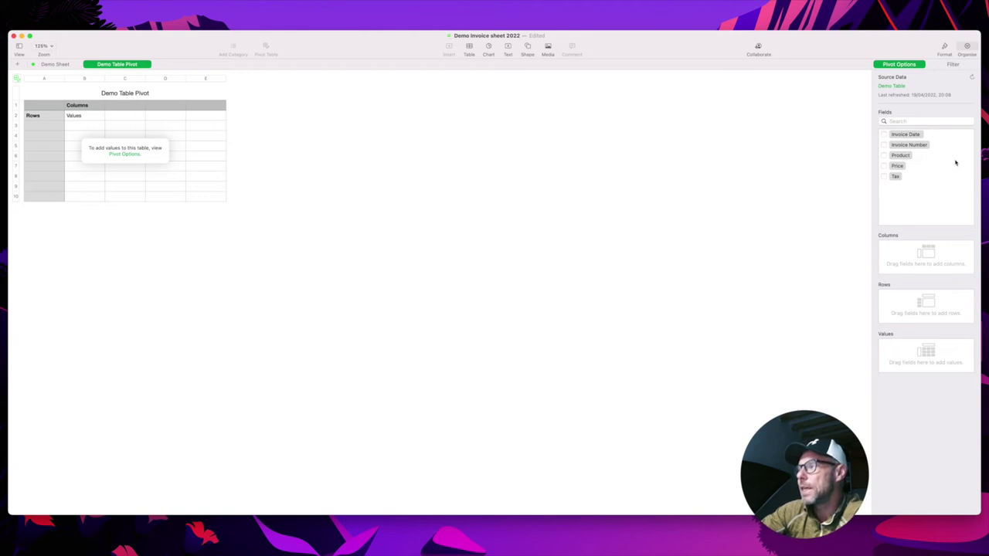
Step: Add Invoice Date and Product as rows, Invoice Number as columns, and sum Price and Tax
left_click(884, 134)
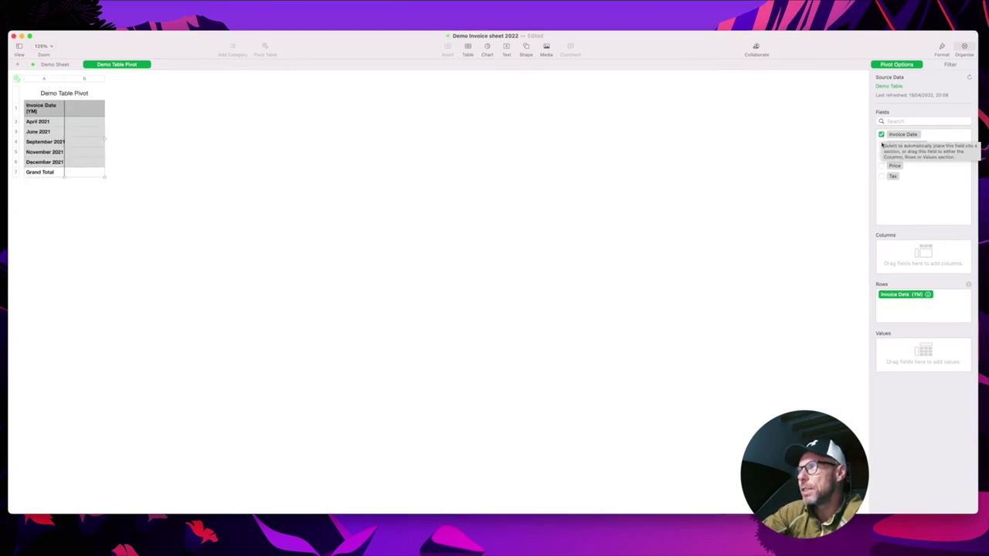
left_click(884, 145)
left_click(881, 155)
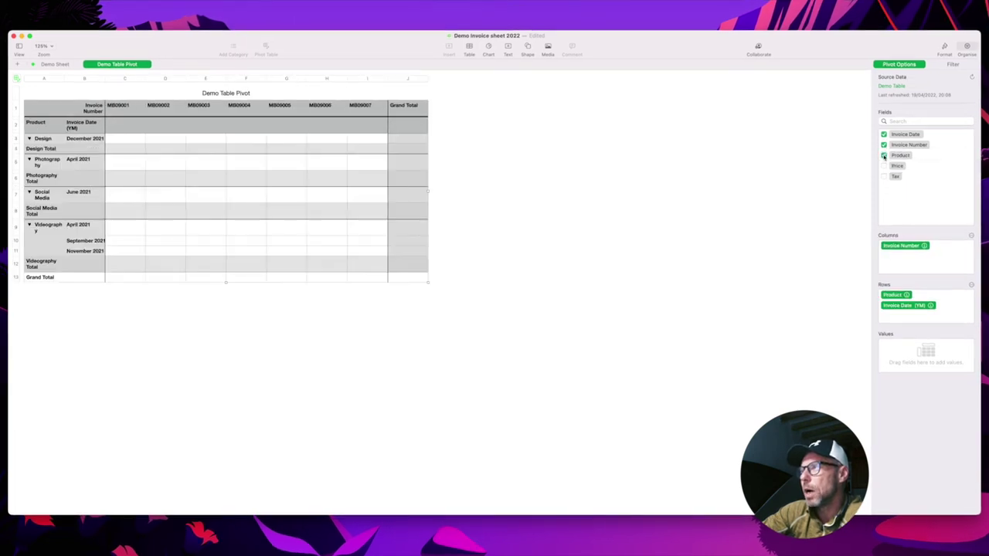
left_click(881, 166)
left_click(884, 176)
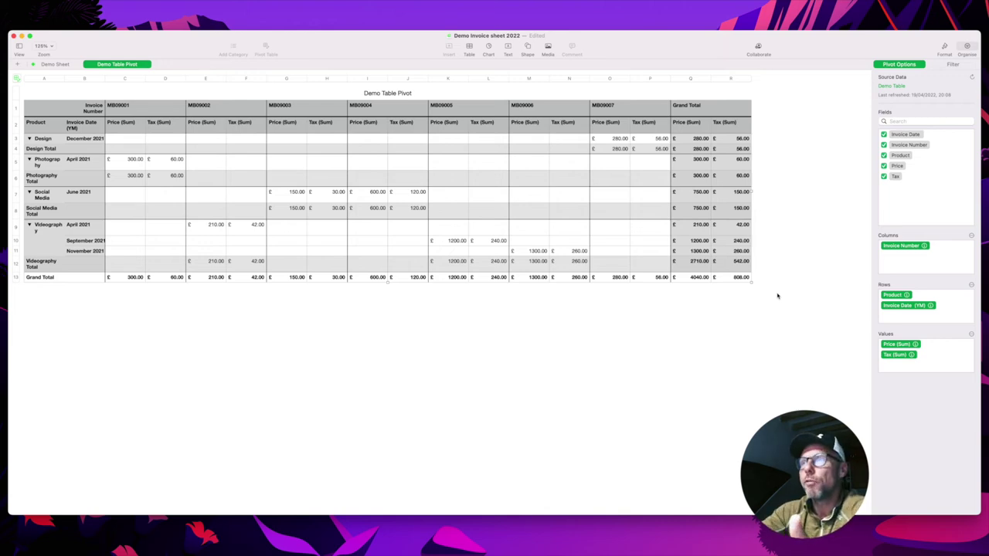
Step: Compare against the source sheet and widen the pivot table's Product column
left_click(55, 65)
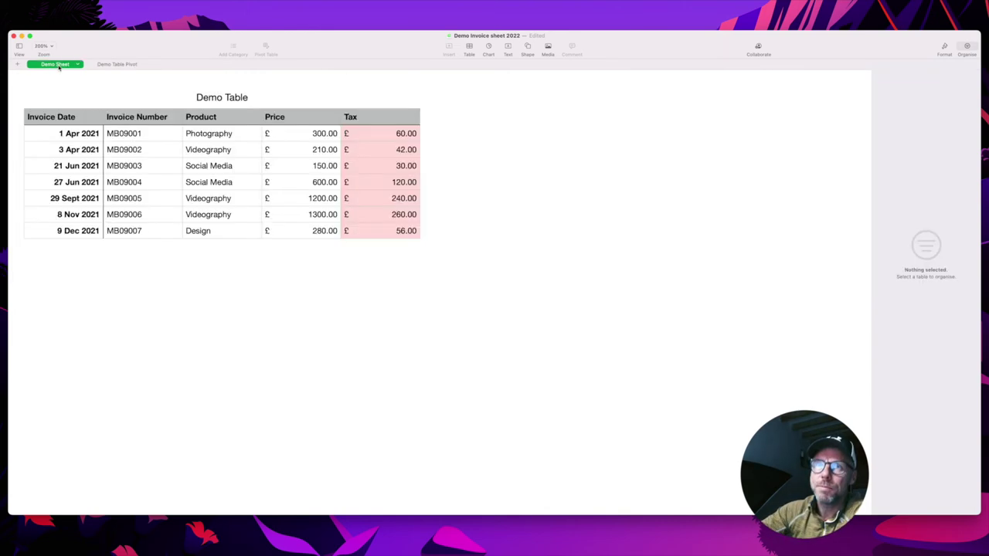
left_click(102, 65)
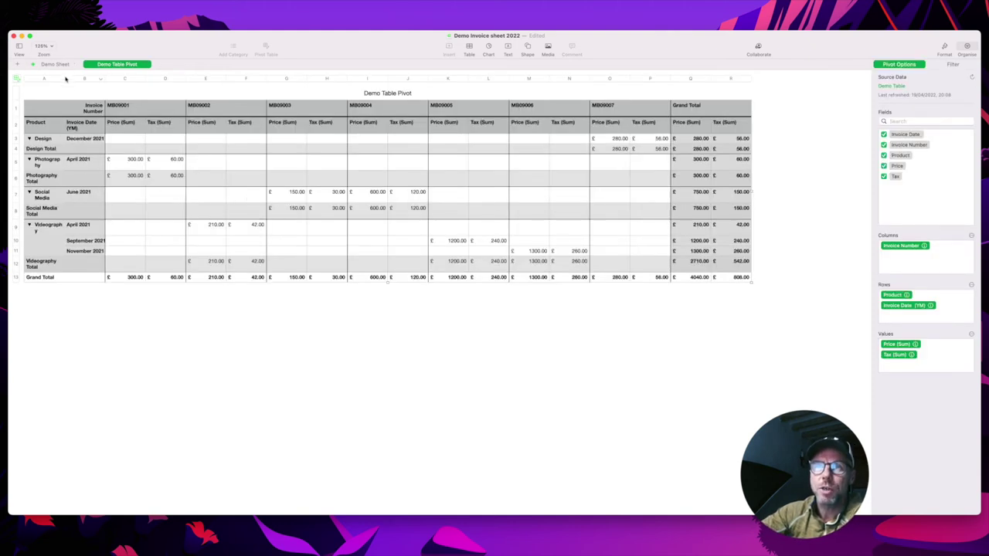
left_click_drag(65, 78, 146, 79)
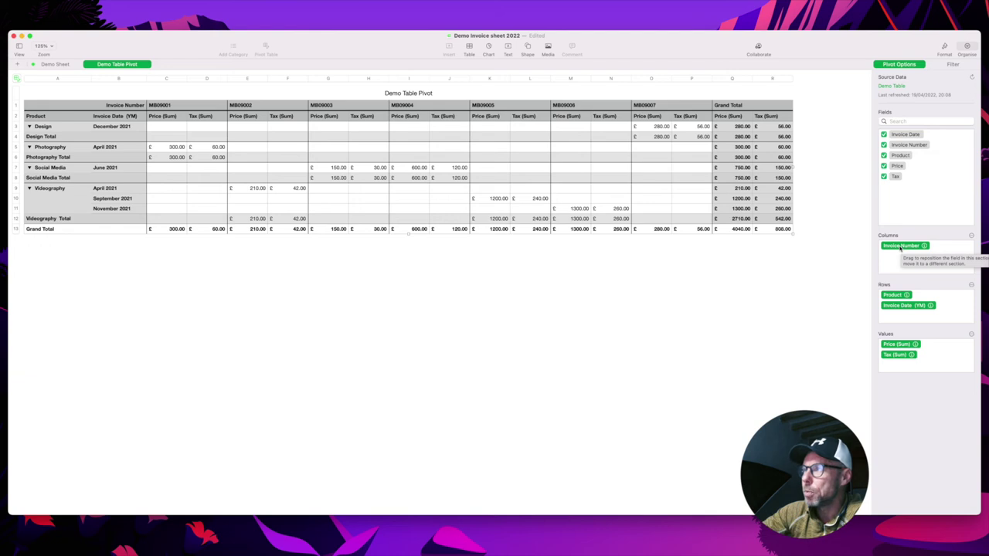
left_click(883, 177)
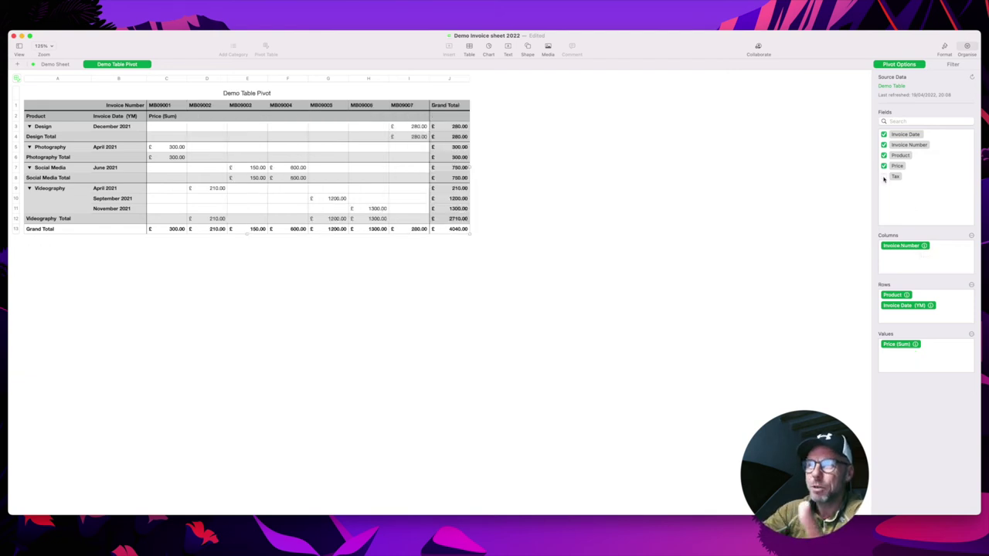
left_click(451, 79)
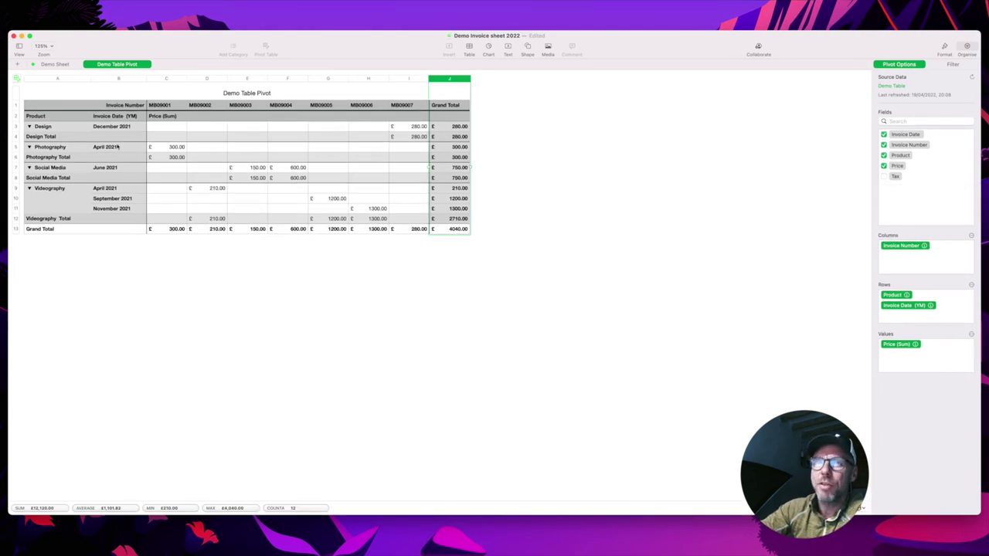
left_click(56, 64)
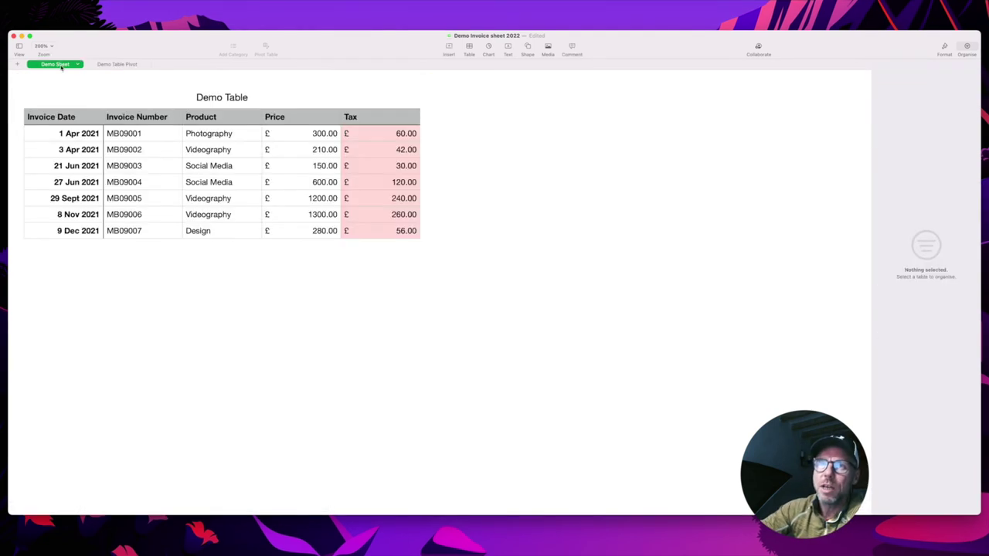
left_click(108, 64)
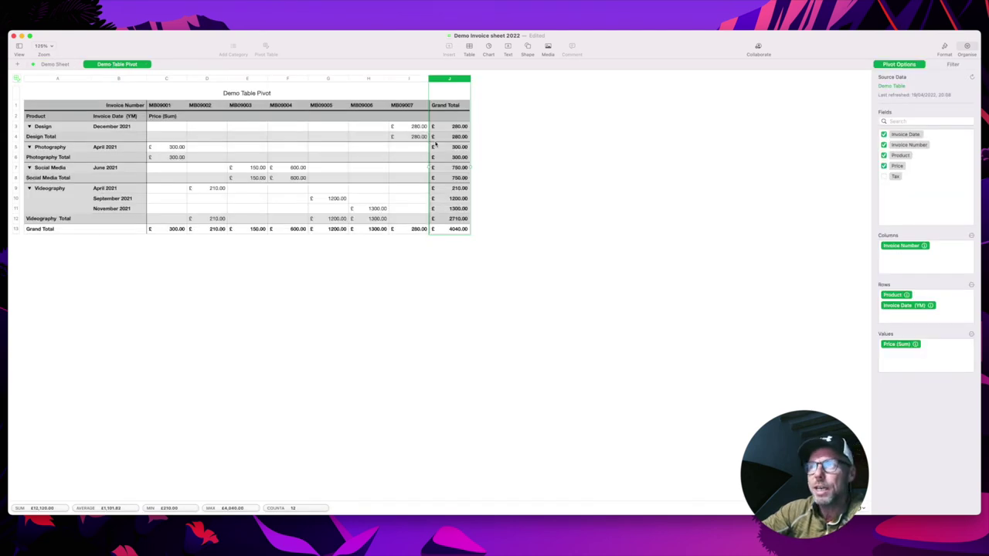
left_click(884, 176)
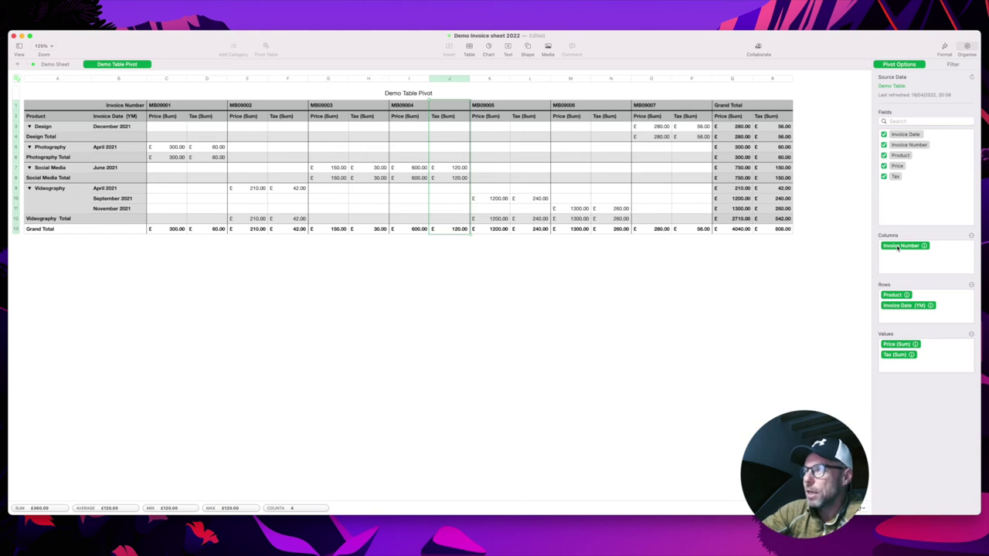
Step: Move Invoice Number into the pivot rows so April–December 2021 months span the columns
mouse_move(897, 247)
left_mouse_down()
mouse_move(905, 319)
mouse_move(889, 304)
mouse_move(880, 242)
left_mouse_up()
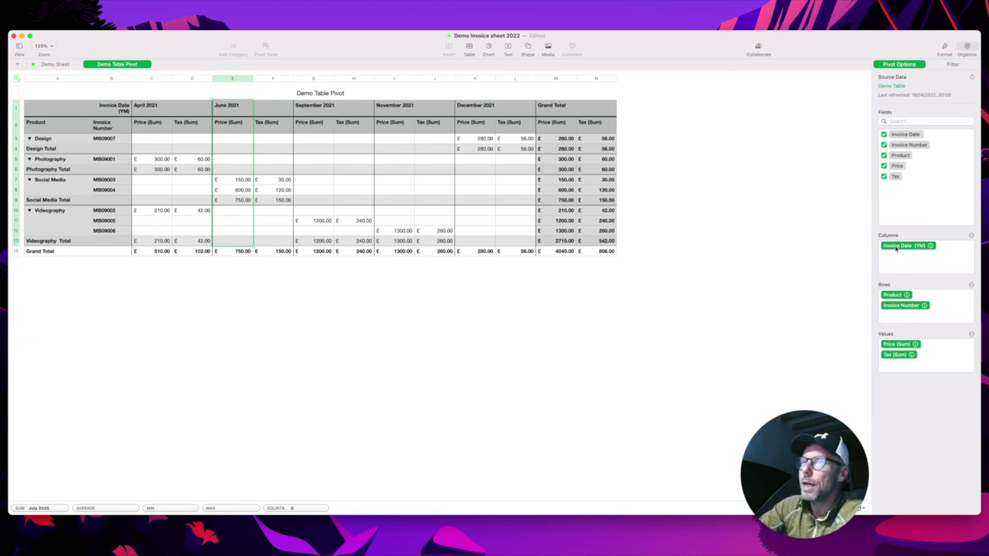
left_click(179, 107)
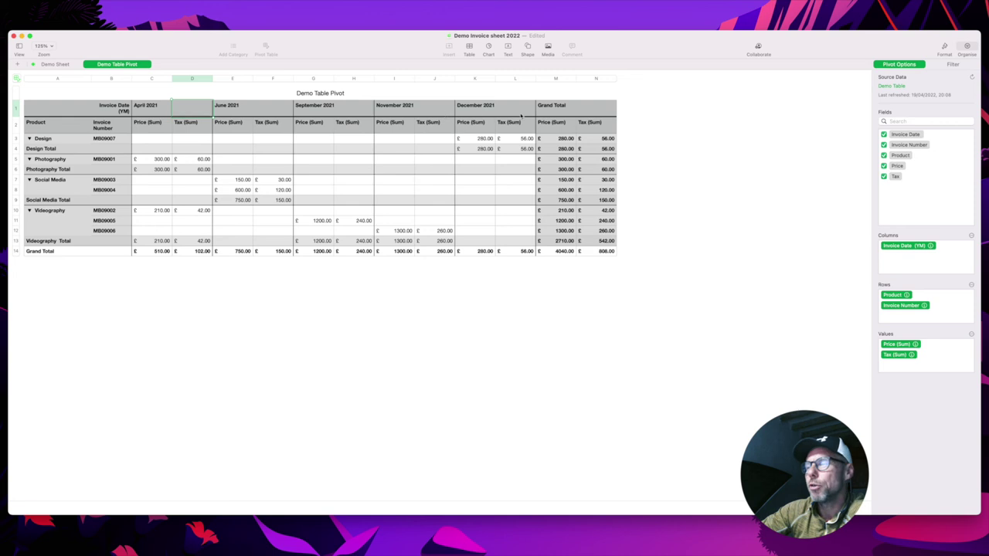
left_click(929, 245)
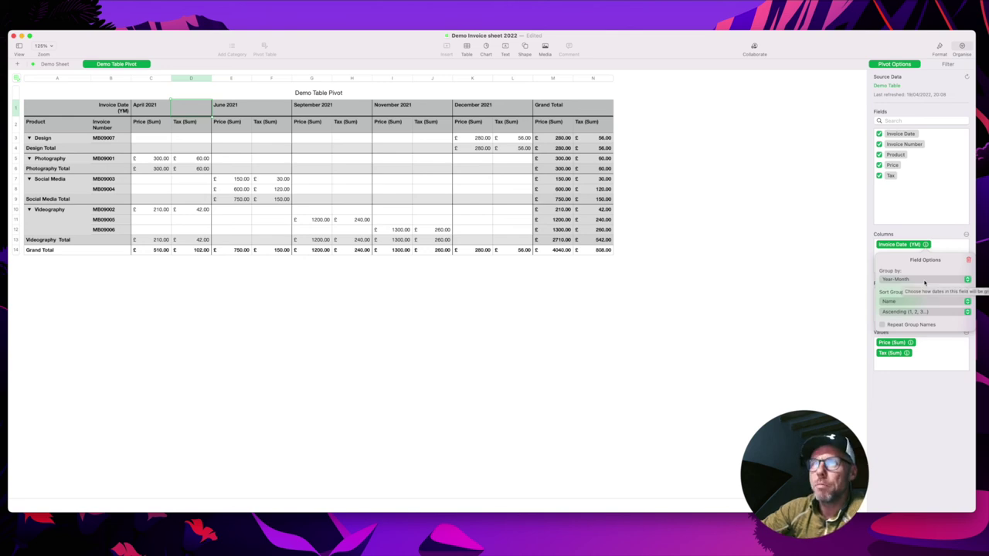
Step: Group the Invoice Date columns by month only
left_click(925, 279)
left_click(915, 254)
left_click(925, 244)
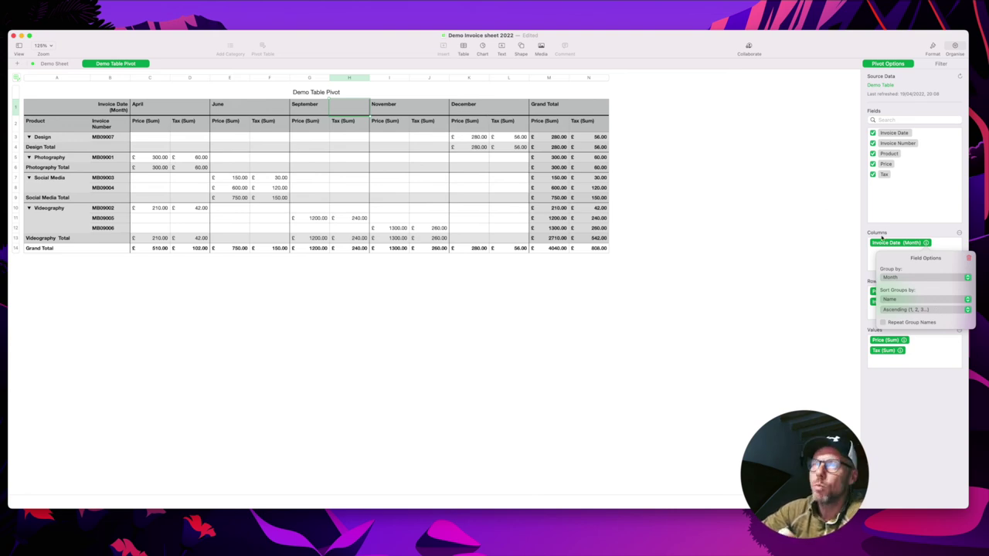
left_click(62, 65)
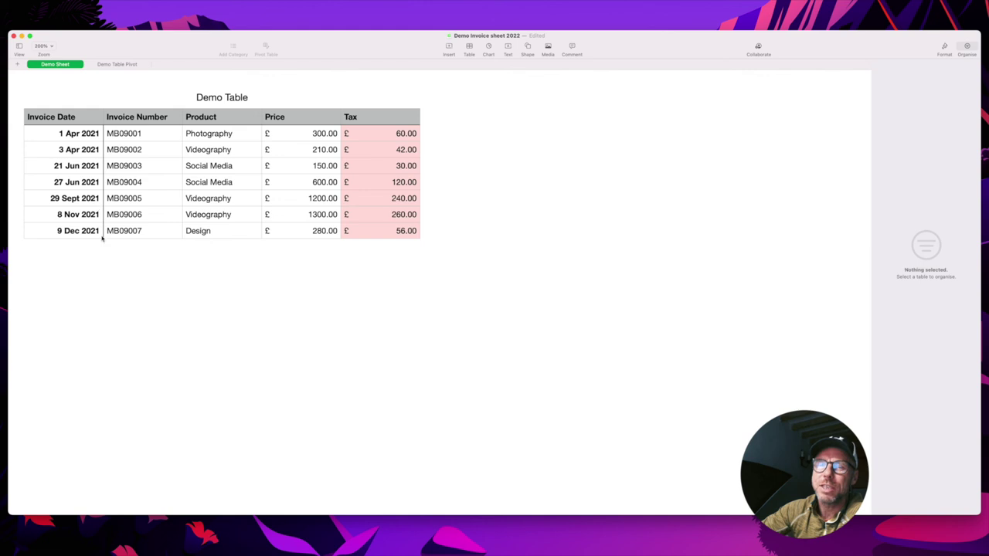
left_click(113, 64)
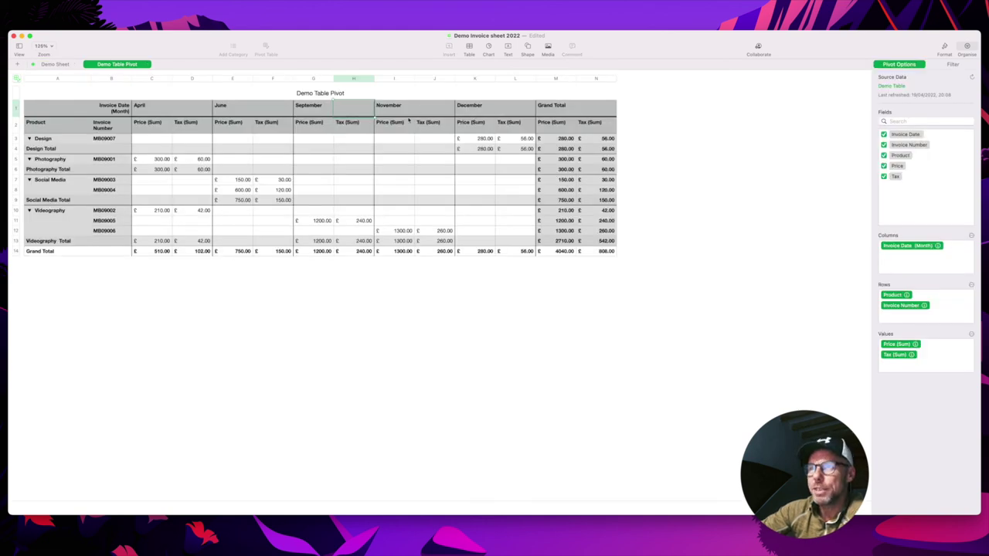
Step: Sort the month groups by name in descending order, December to April
left_click(937, 246)
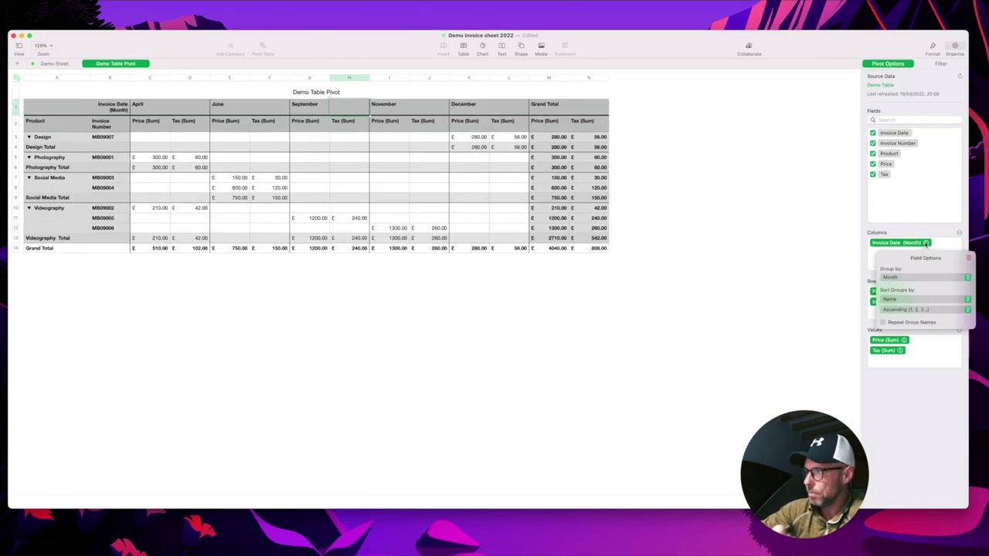
left_click(923, 300)
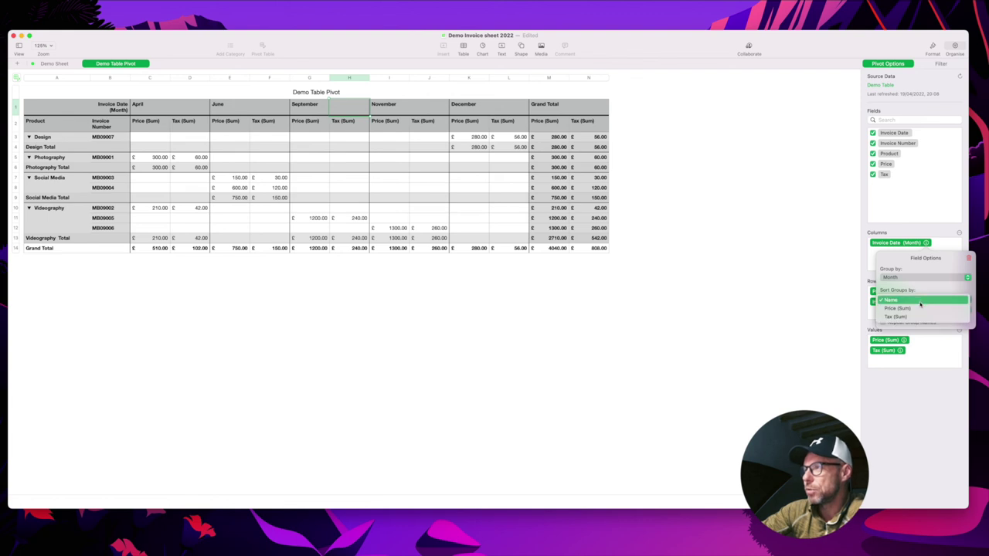
left_click(920, 301)
left_click(914, 311)
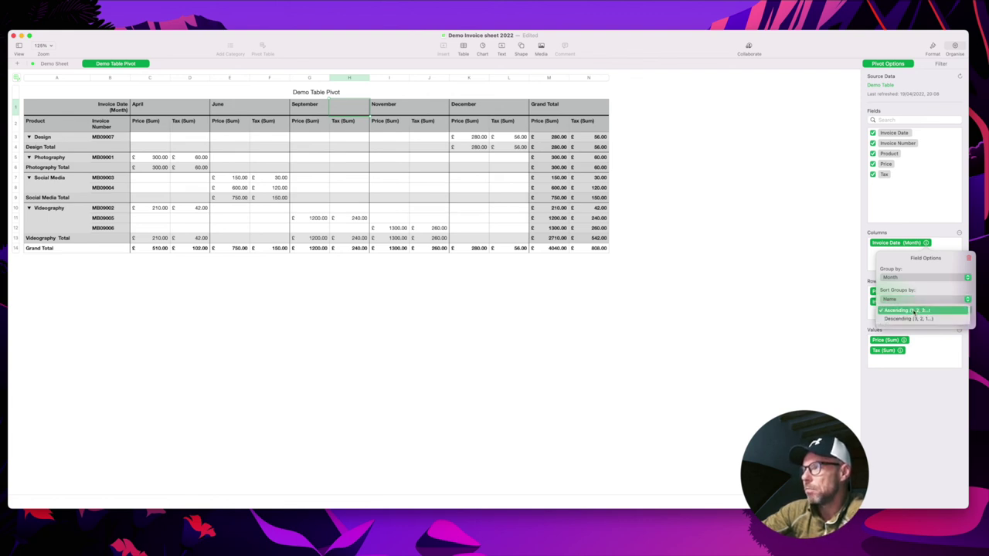
left_click(910, 319)
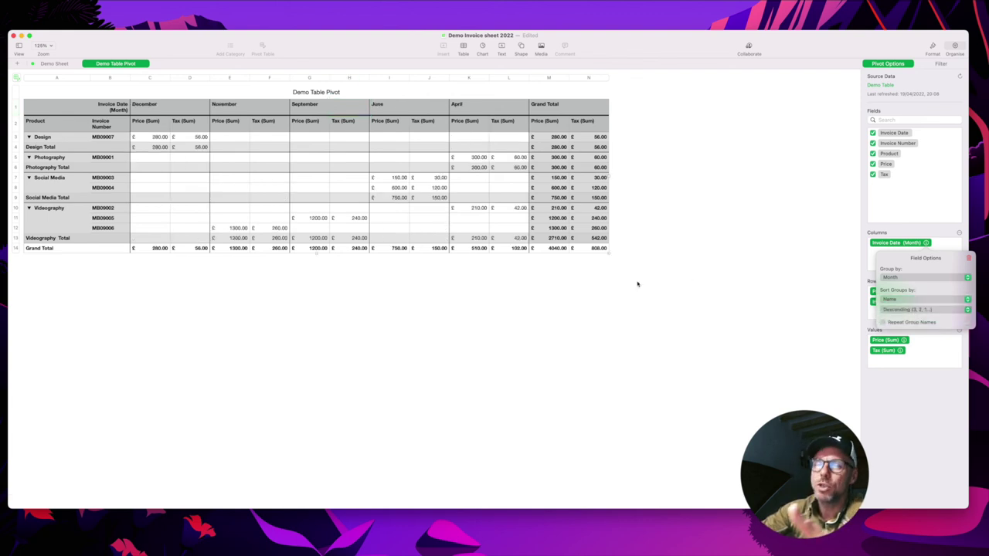